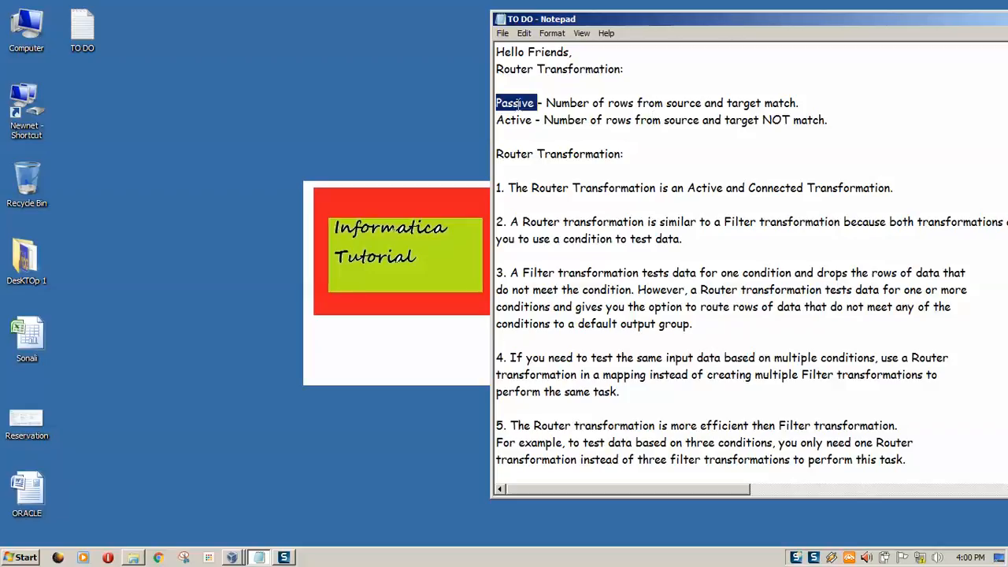
Review the definitions of Passive and Active transformations, highlighting their key words about source and target row counts.
double_click(533, 117)
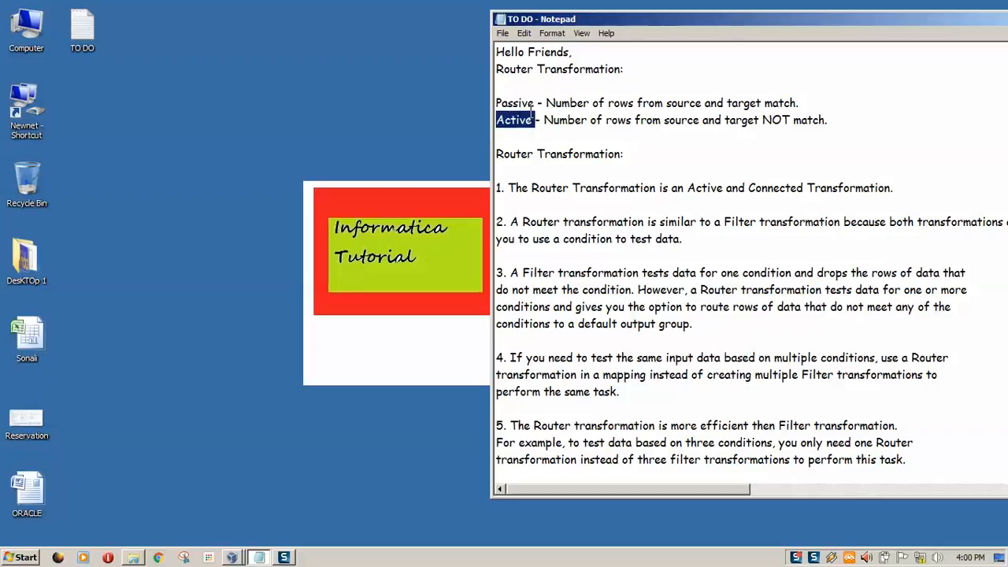
double_click(525, 103)
left_click(556, 103)
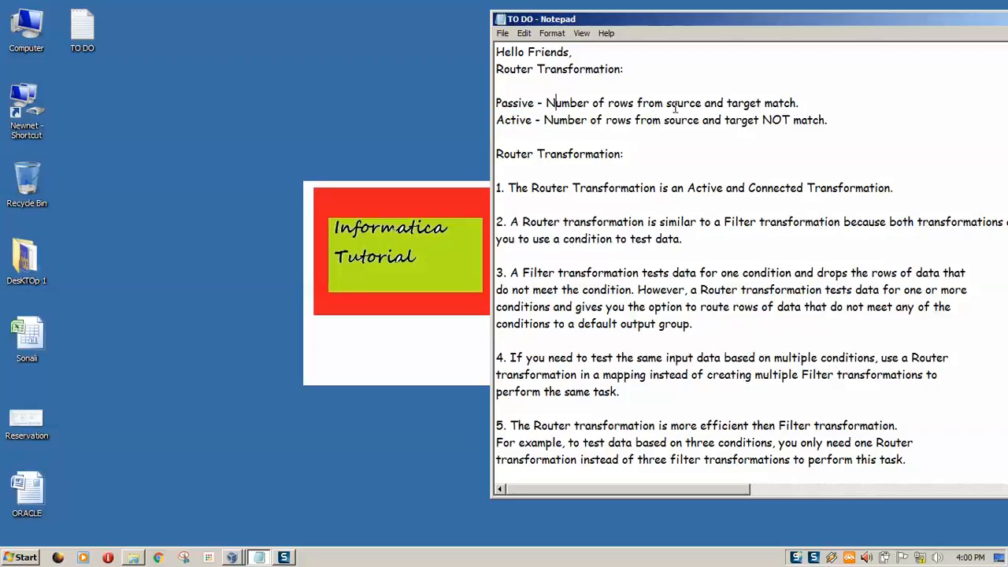
double_click(678, 104)
left_click(745, 105)
double_click(514, 120)
double_click(576, 119)
left_click(709, 135)
Highlight the second Router Transformation heading and the words "Active" and "Connected" in point 1.
double_click(645, 158)
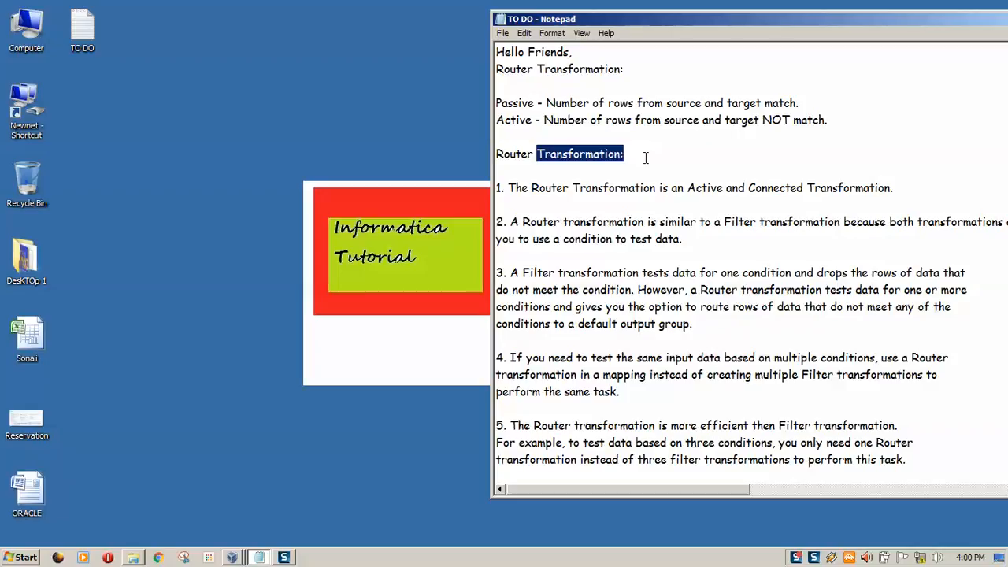
left_click_drag(645, 157, 481, 159)
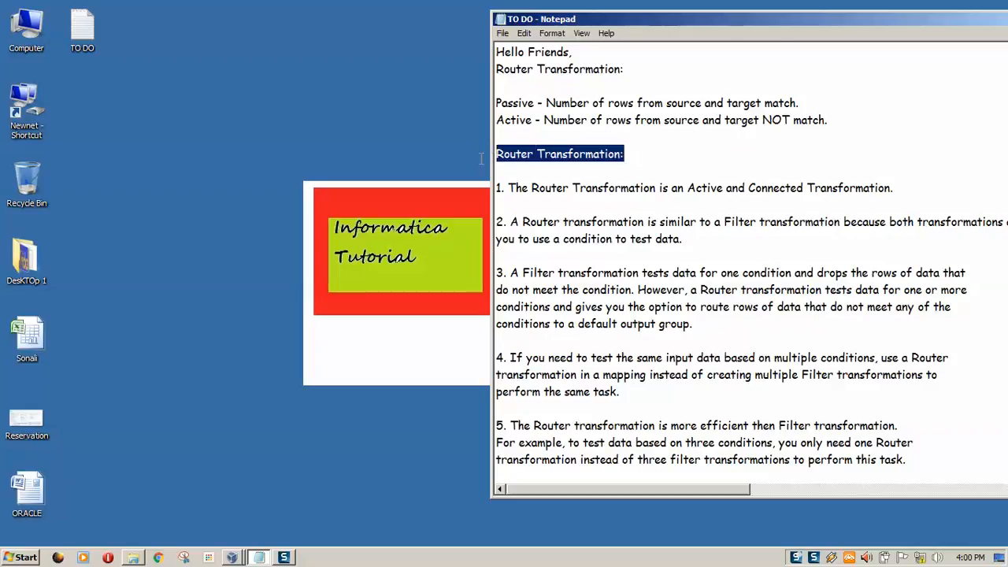
double_click(709, 190)
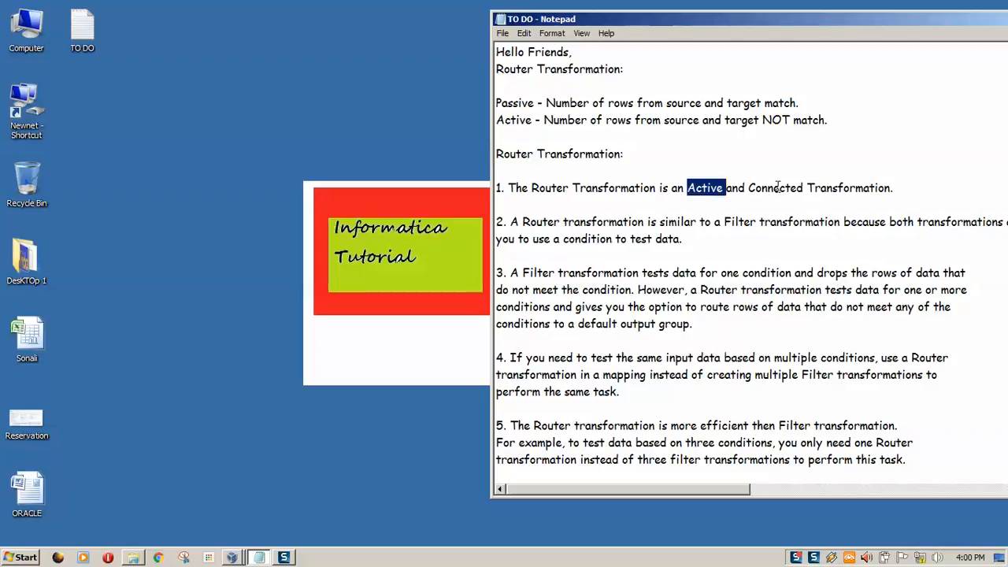
double_click(777, 188)
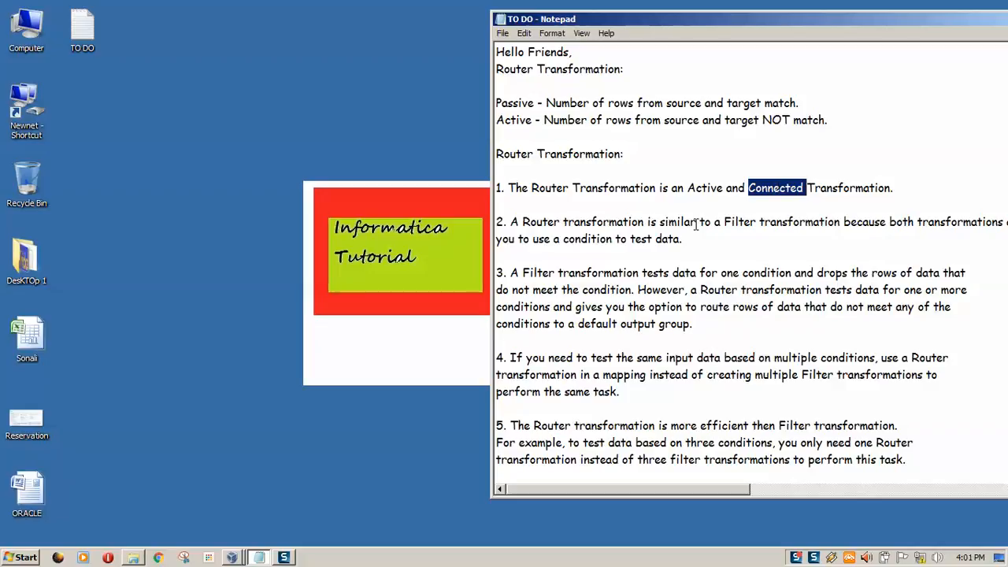
Maximize the notes window and highlight point 2, comparing the Router transformation with the Filter transformation.
double_click(755, 22)
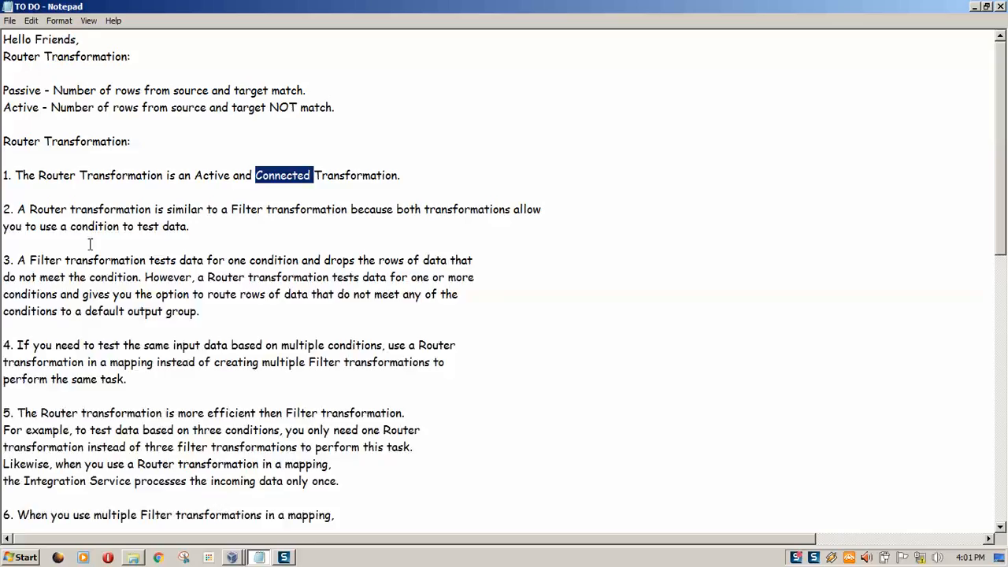
left_click(211, 226)
left_click_drag(210, 226, 3, 207)
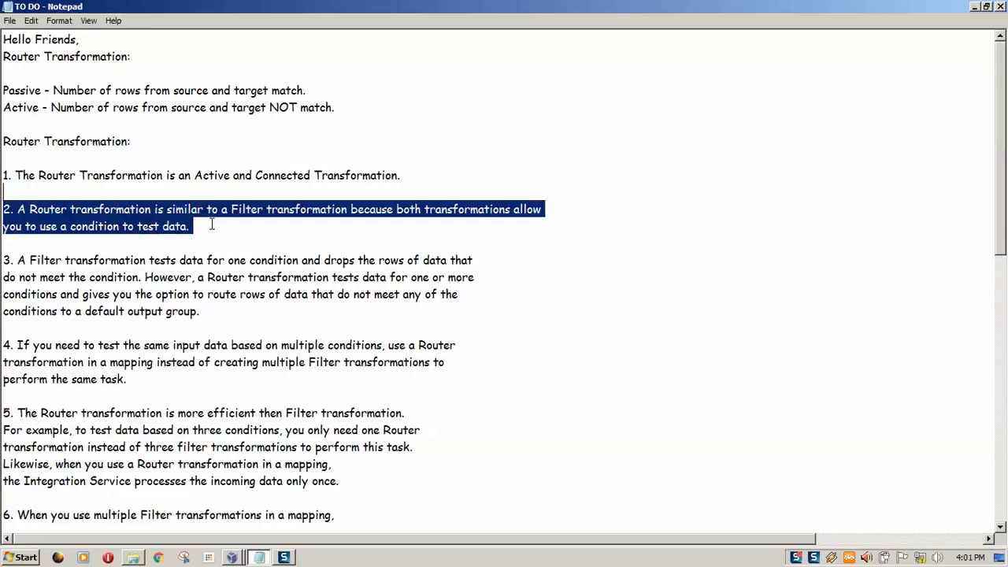
left_click(204, 260)
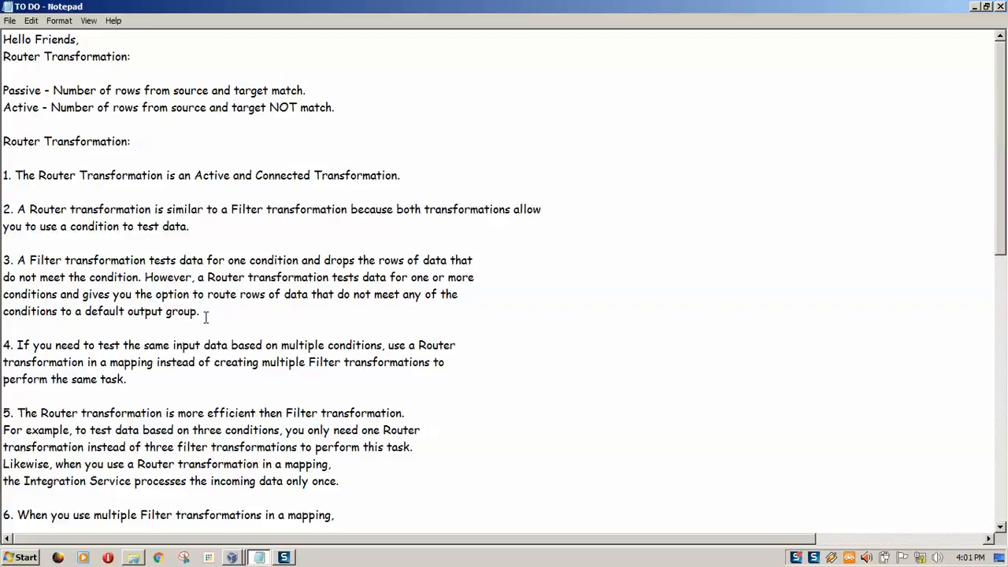
Read point 3 on how Filter and Router transformations test conditions, highlighting the paragraph and its default output group phrase.
left_click_drag(203, 313, 3, 256)
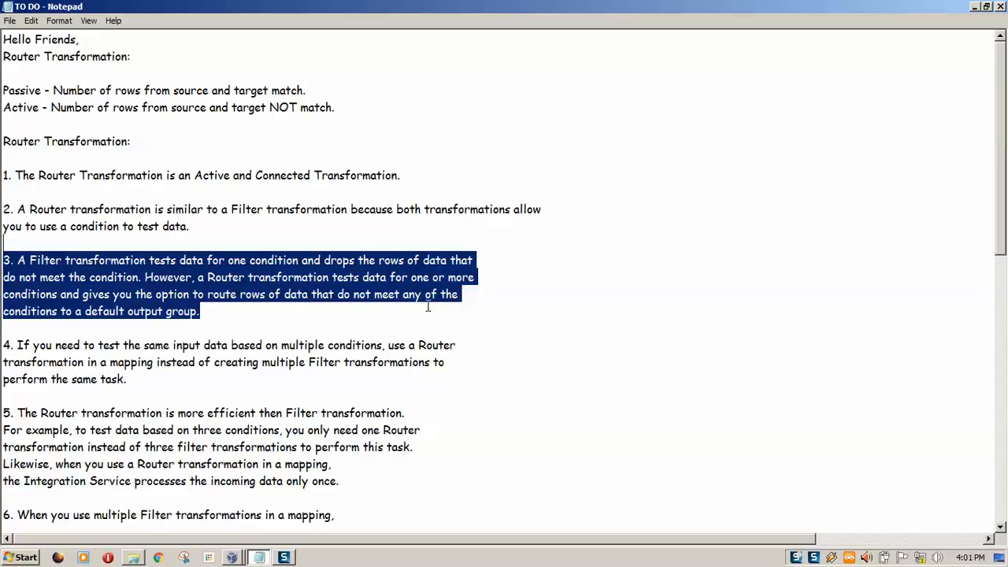
left_click(216, 316)
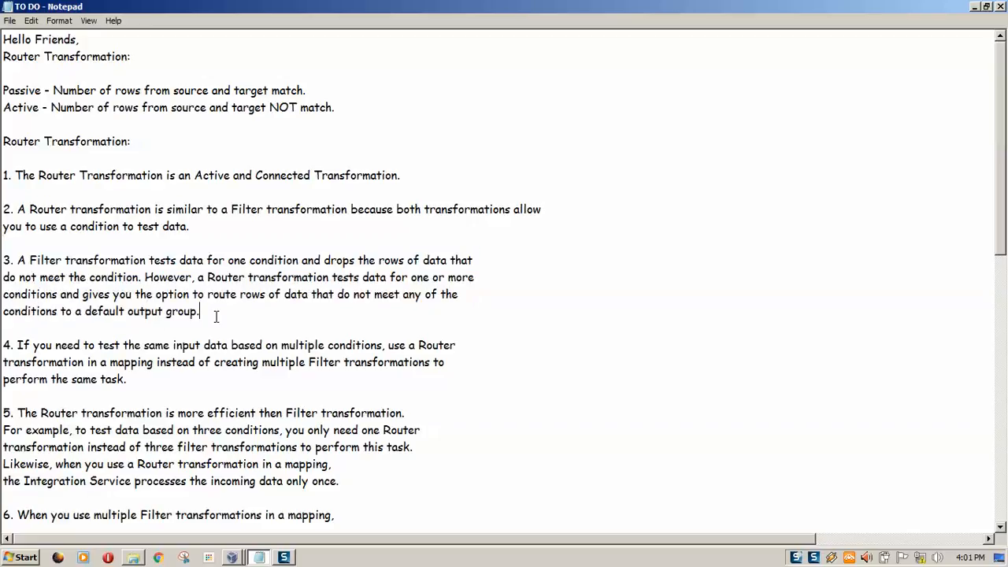
left_click_drag(216, 316, 5, 260)
left_click(137, 277)
left_click_drag(200, 312, 83, 312)
left_click(83, 312)
Read point 4 on testing multiple conditions, highlighting the paragraph and the words "Router" and "transformations".
left_click_drag(139, 379, 3, 345)
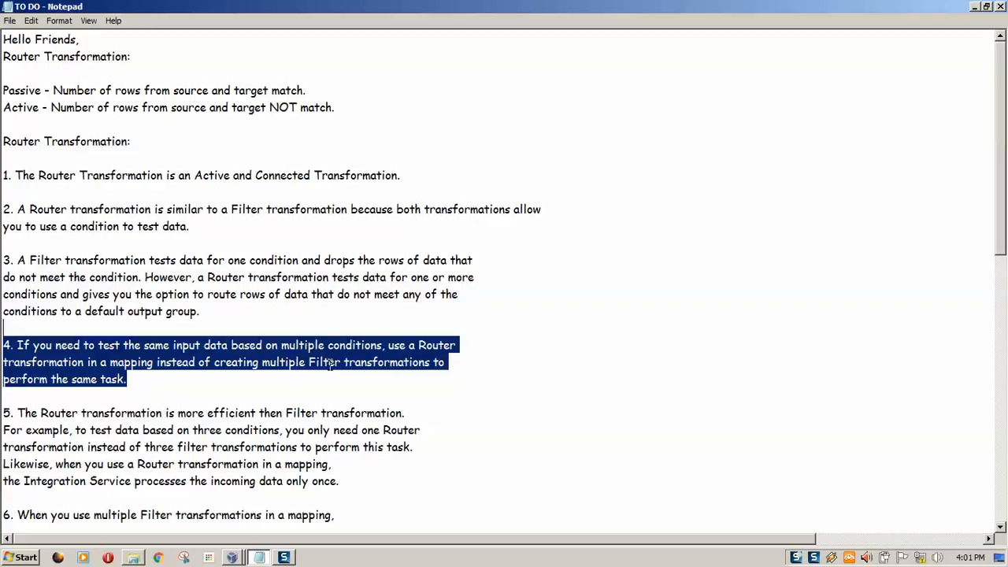
left_click(460, 346)
double_click(445, 347)
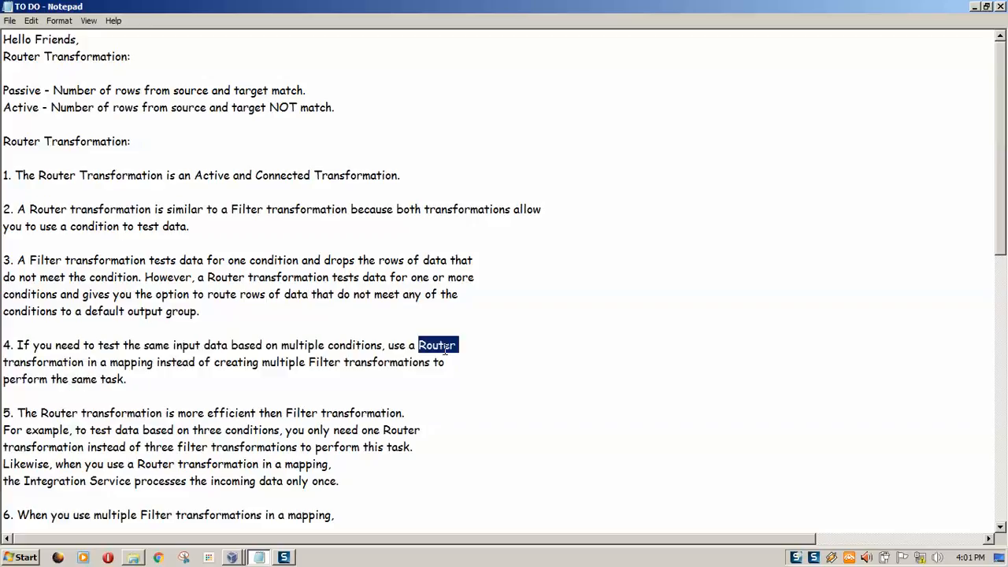
double_click(318, 364)
double_click(362, 364)
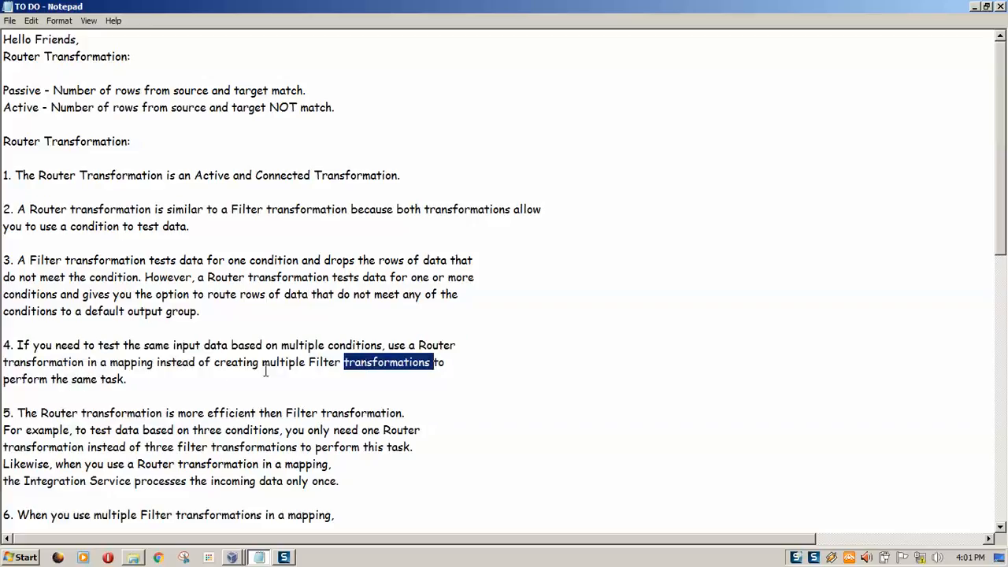
left_click(230, 373)
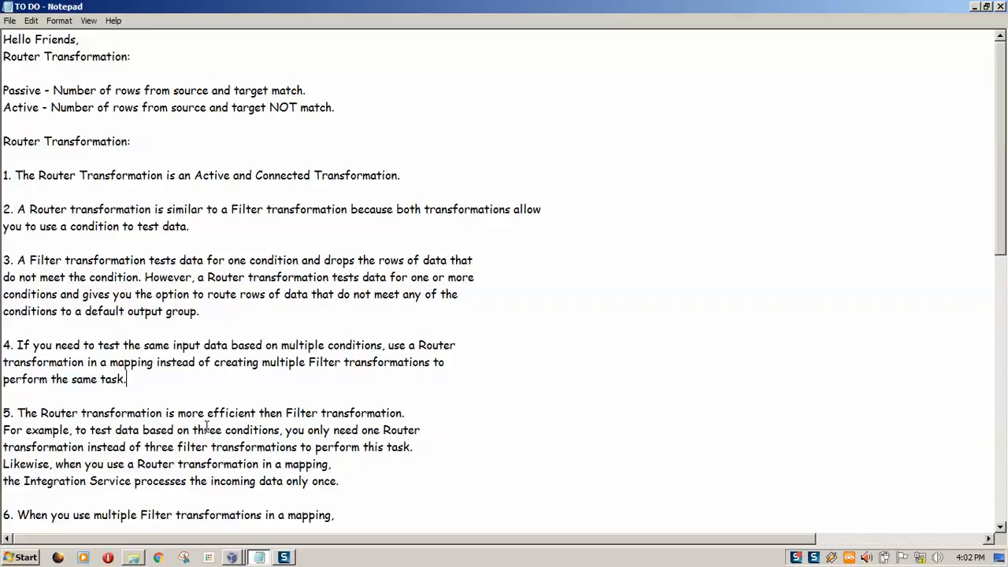
Read point 5 on Router efficiency, highlighting its three-condition example and the lines on Integration Service processing.
double_click(249, 415)
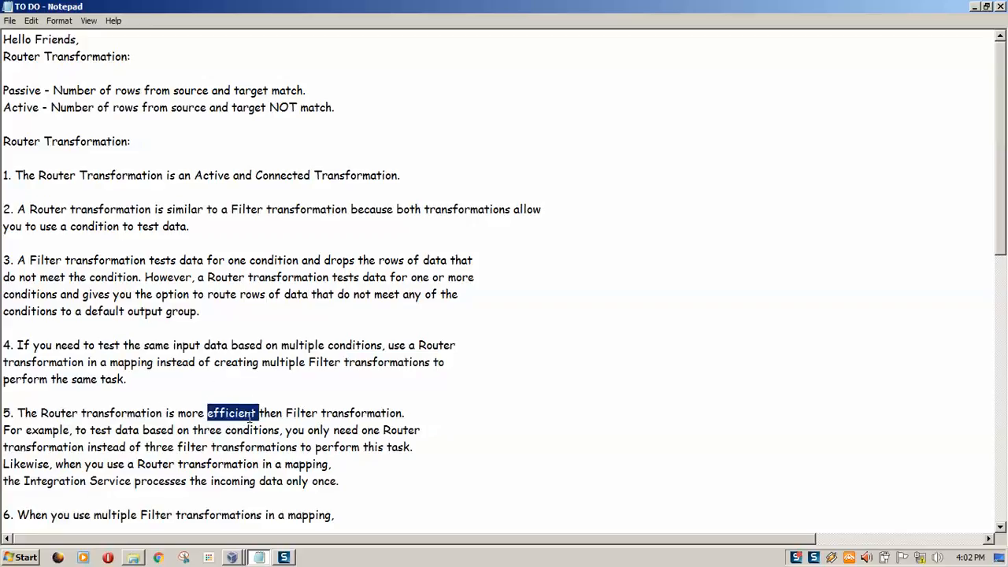
double_click(303, 412)
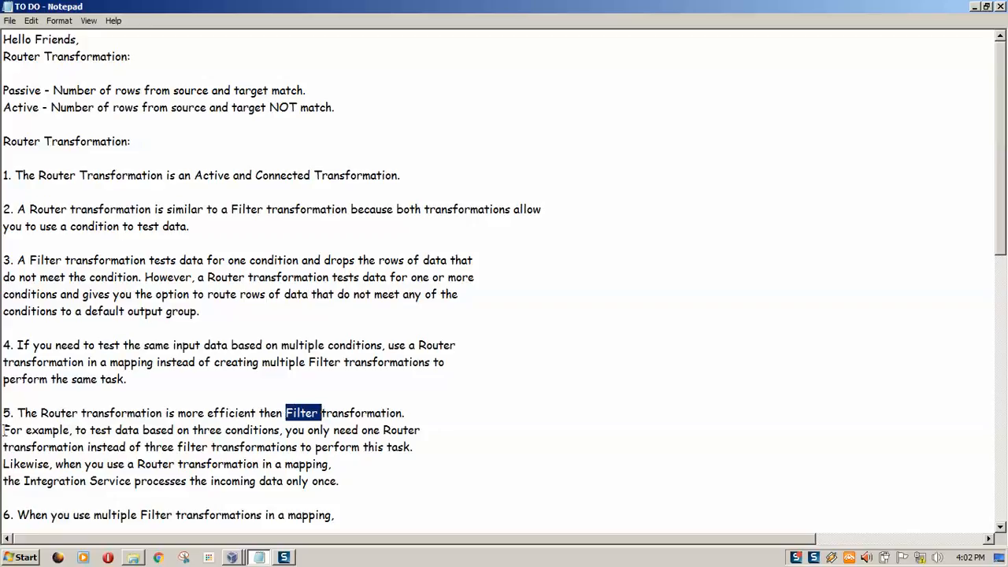
left_click_drag(3, 430, 437, 463)
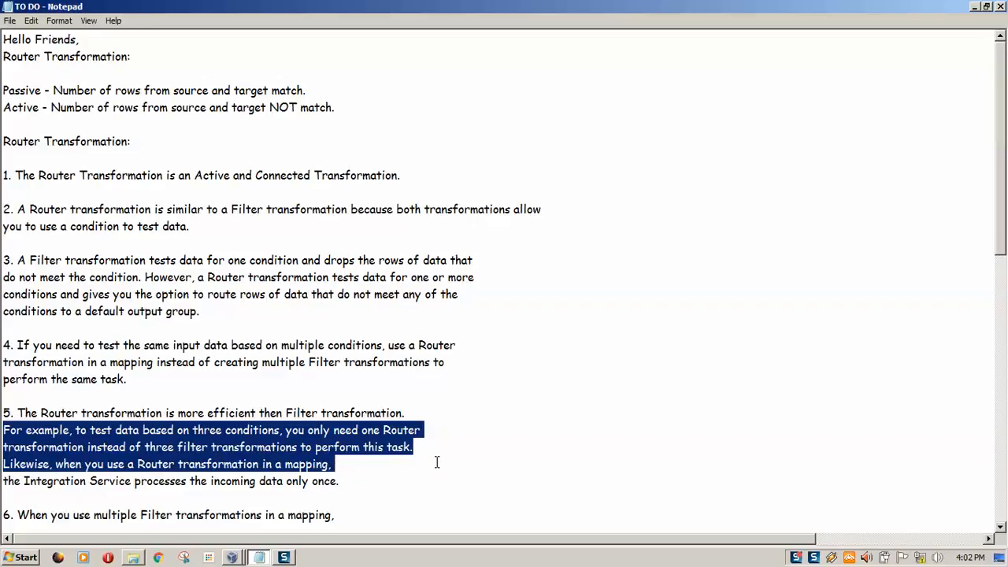
left_click_drag(437, 463, 438, 480)
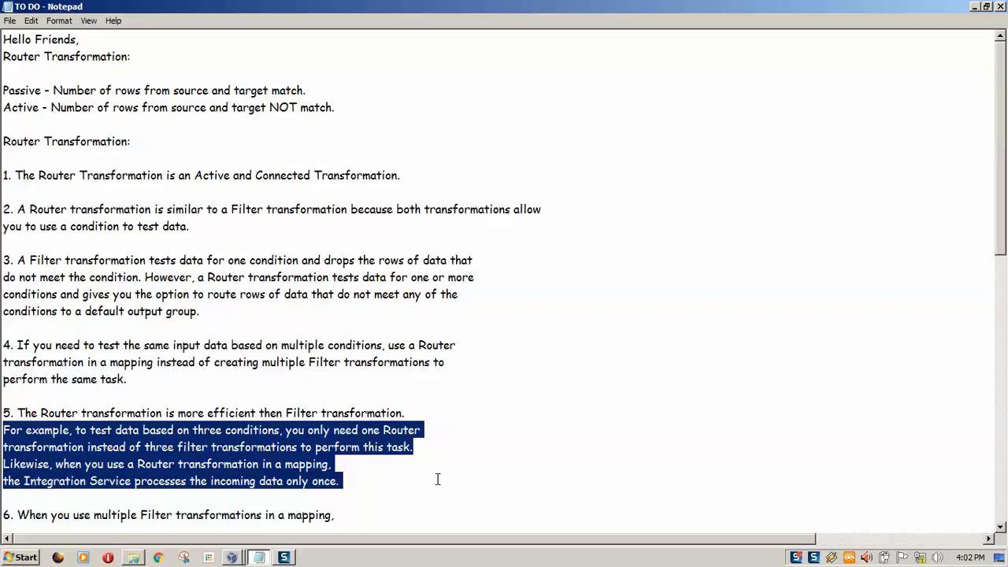
left_click(383, 486)
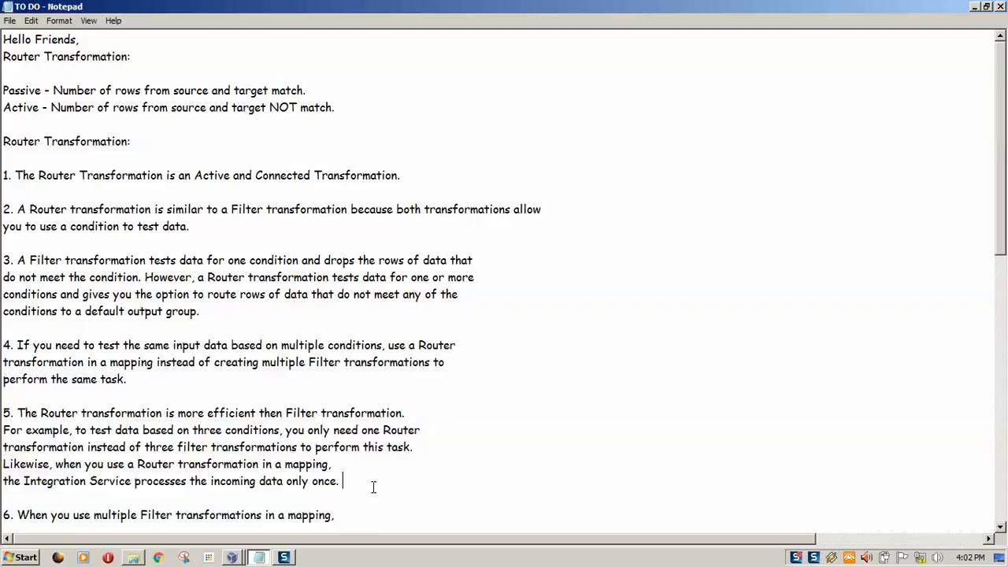
left_click_drag(376, 486, 3, 463)
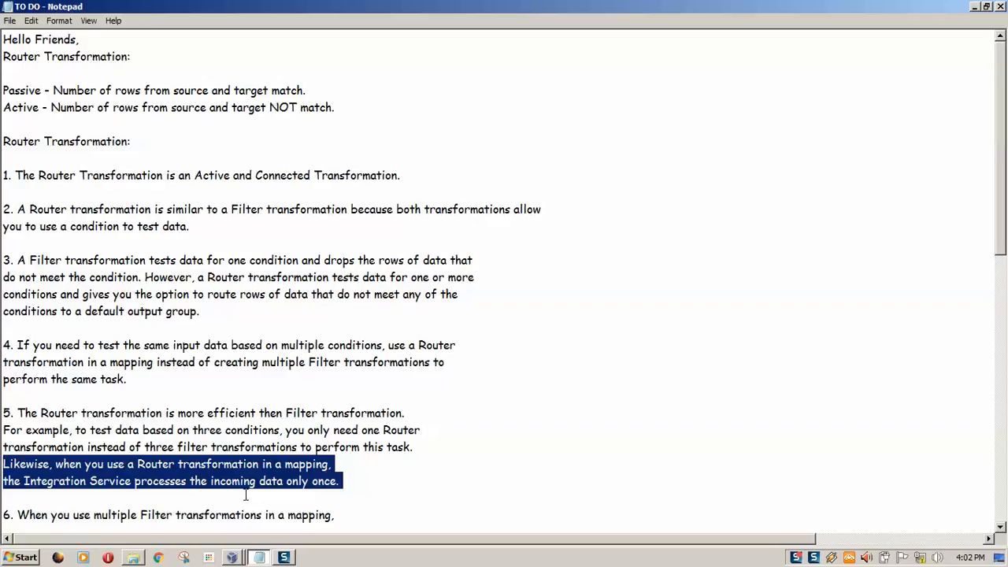
double_click(296, 481)
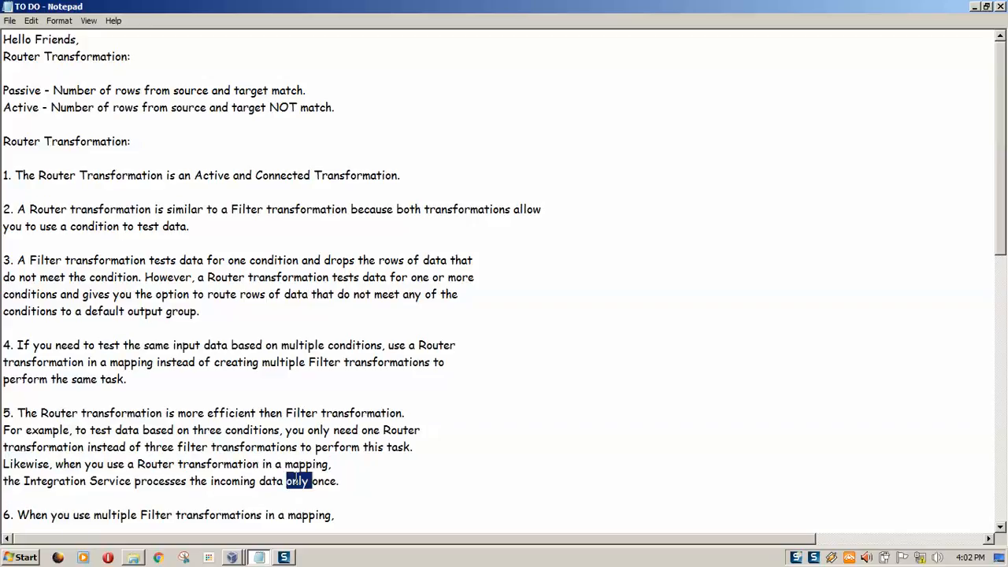
double_click(250, 480)
Read point 6 on multiple Filter transformations, highlighting the paragraph and the words "Filter", "Integration" and "incoming".
left_click(411, 500)
key("Down")
key("Down")
key("Down")
key("Down")
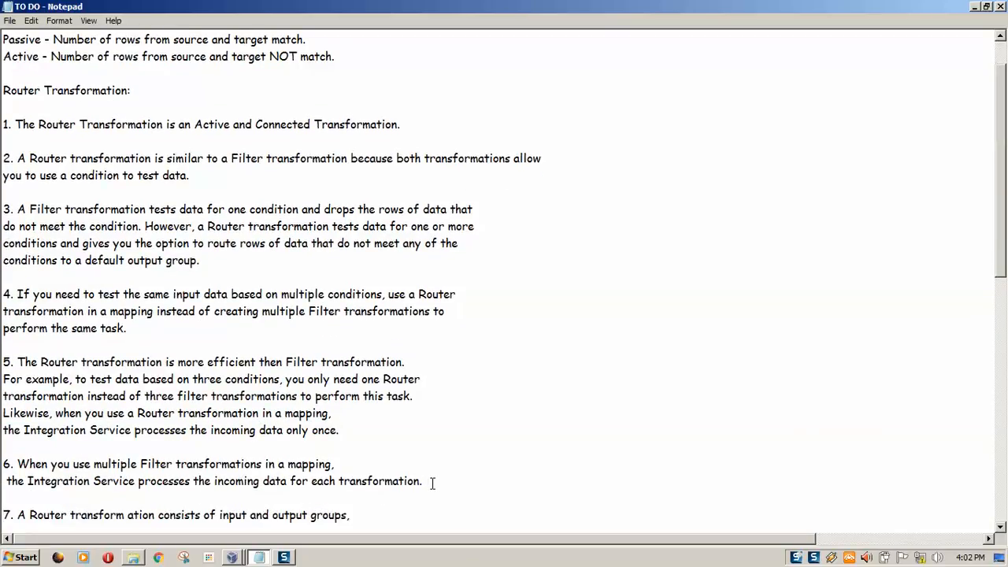
left_click_drag(431, 482, 2, 469)
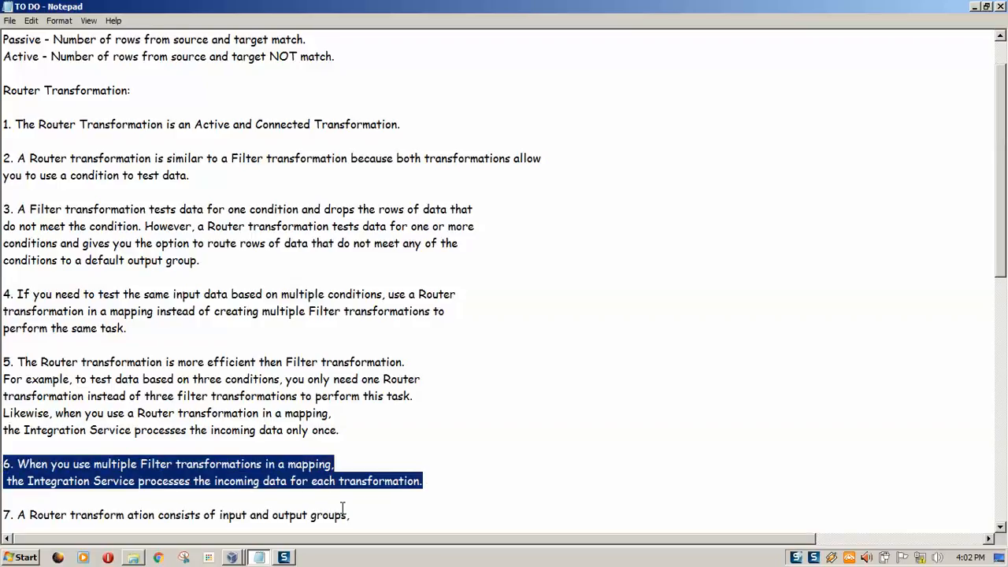
left_click(293, 505)
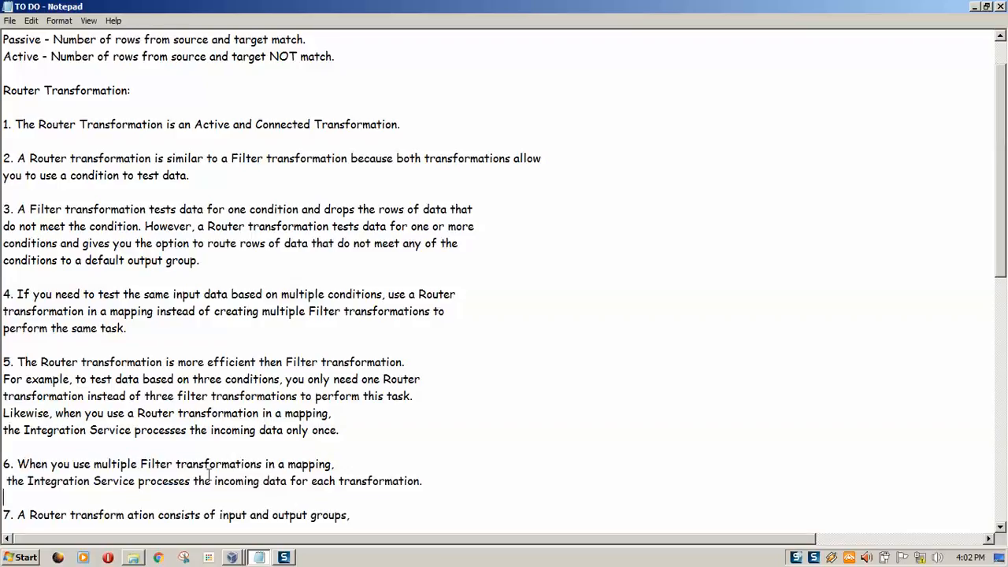
double_click(147, 463)
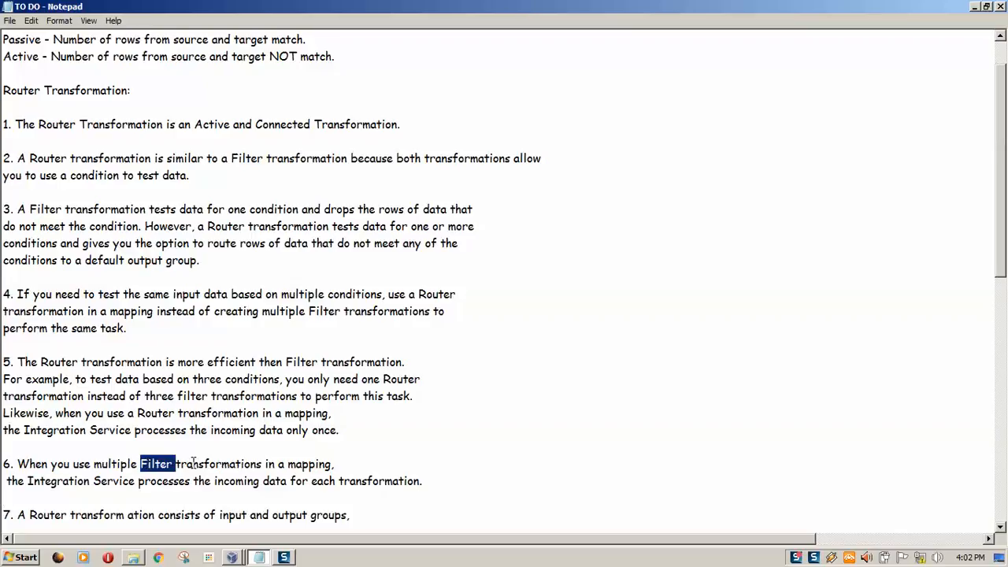
double_click(70, 482)
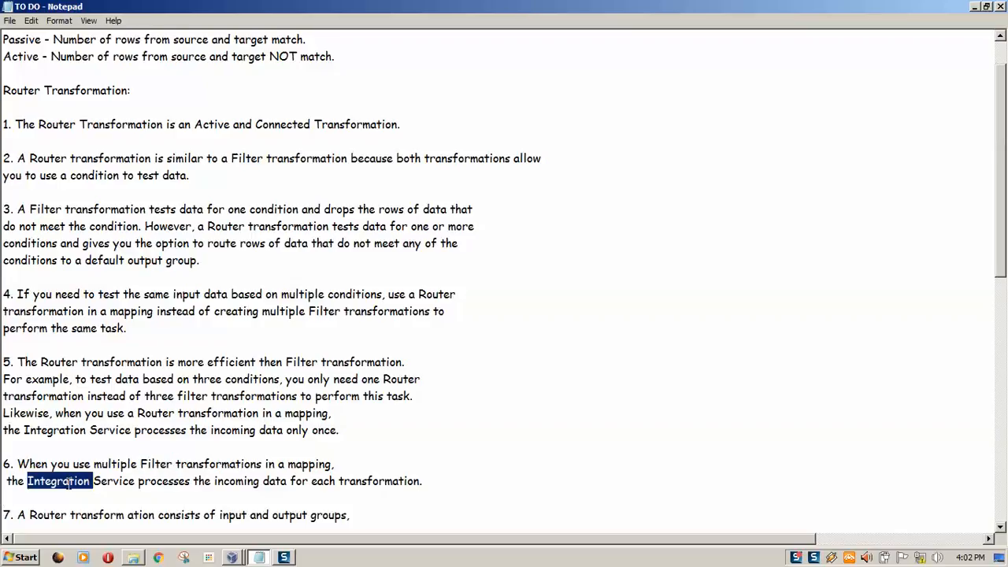
double_click(238, 482)
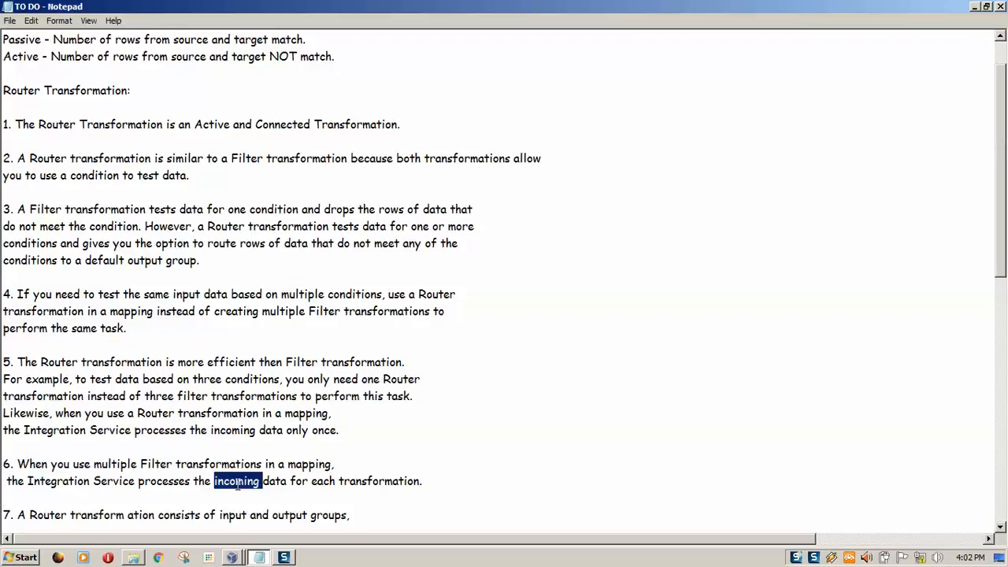
left_click(341, 502)
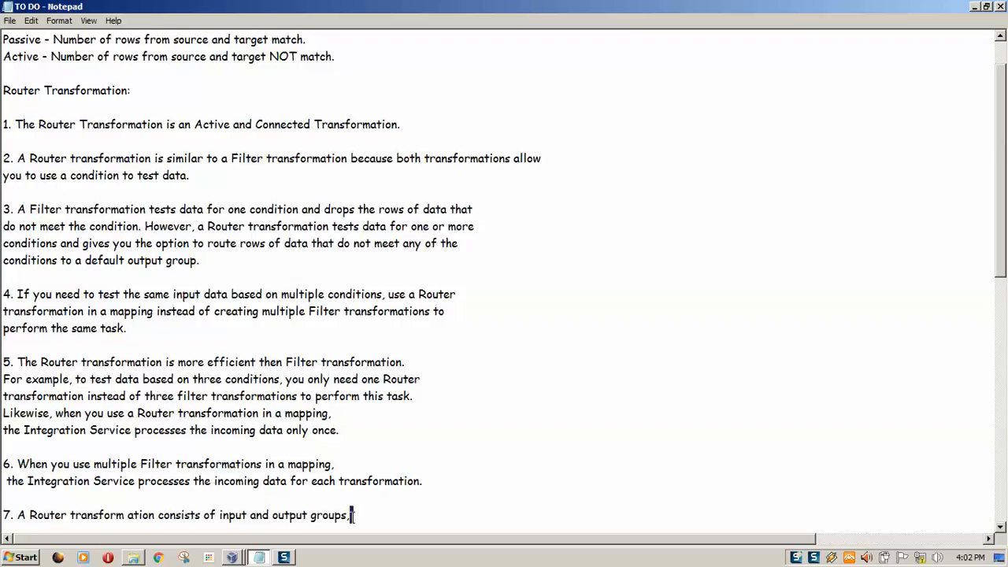
Read point 7 on what a Router transformation consists of, highlighting its group filter conditions and the full paragraph.
left_click_drag(353, 516, 4, 512)
key("Down")
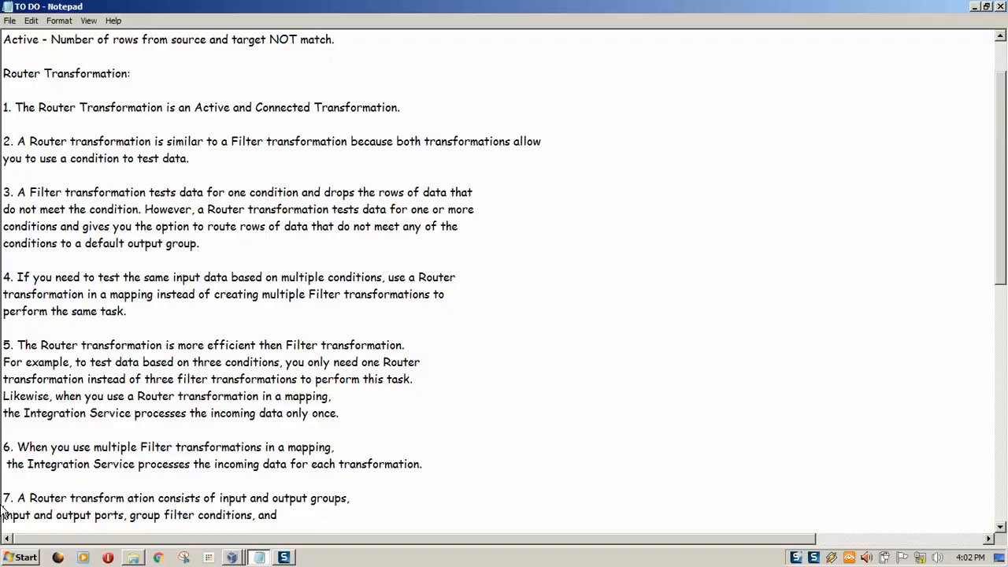
key("Down")
key("Down")
key("Down")
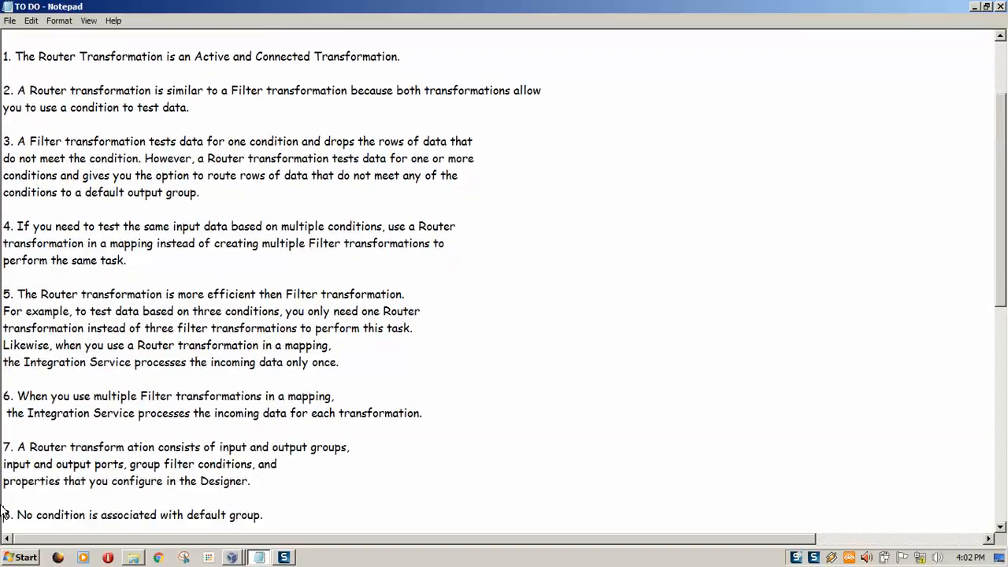
left_click_drag(310, 465, 135, 465)
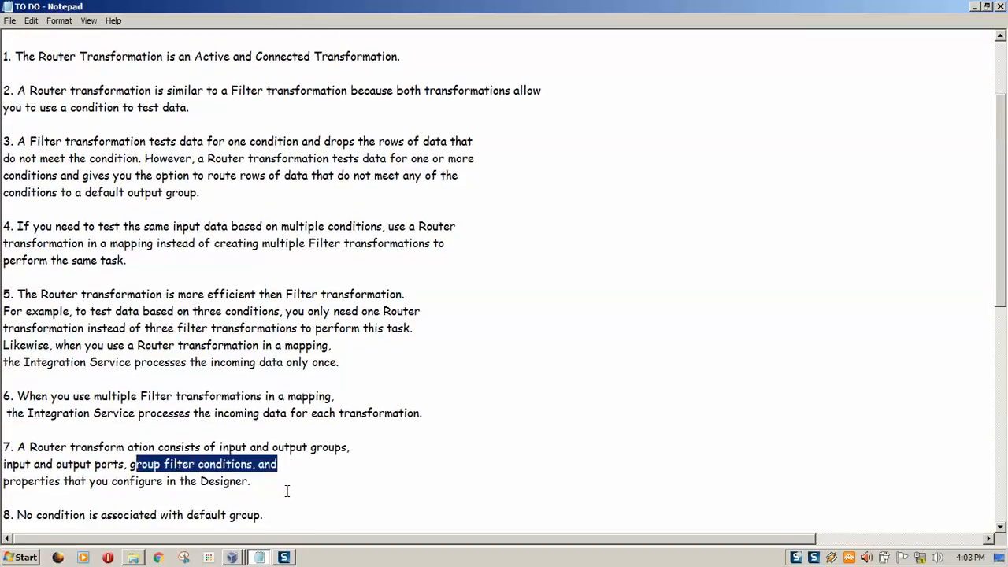
left_click_drag(282, 482, 3, 445)
Read points 8 and 9 on the default group, highlighting "default" and "group" in point 8.
left_click(273, 526)
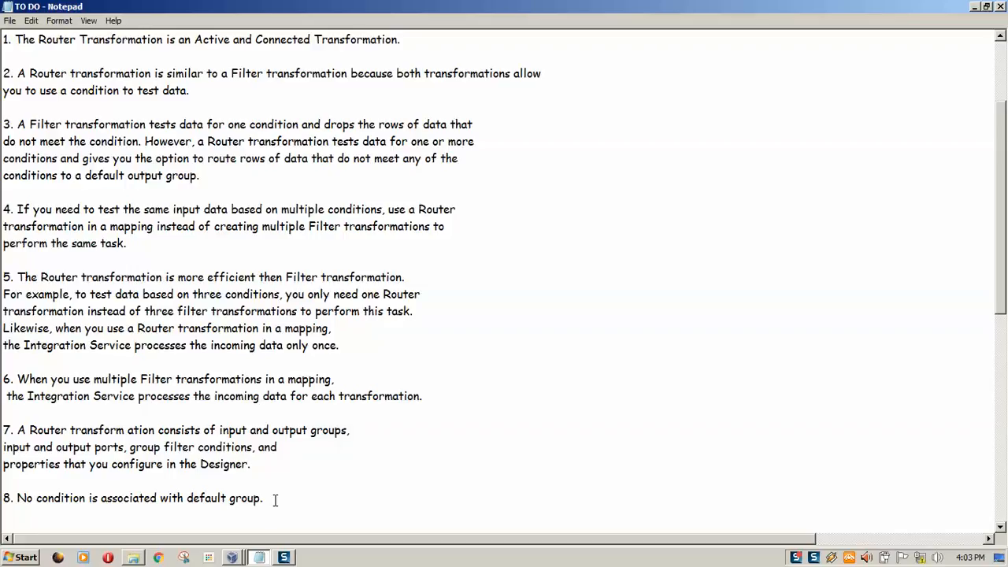
left_click_drag(275, 500, 4, 508)
left_click(4, 510)
type("9. If every user defined codition is FALSE data routed to default group.")
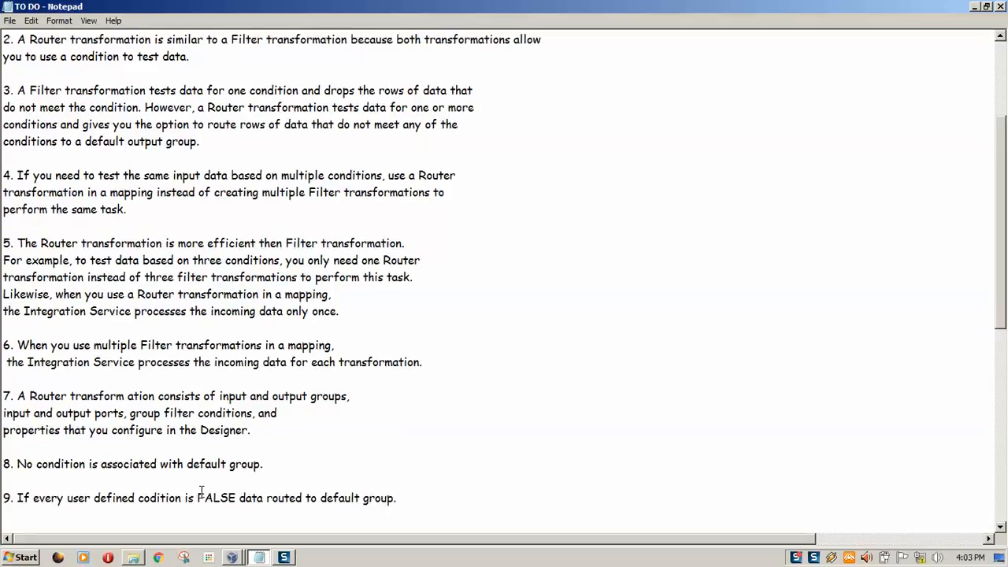
double_click(207, 466)
double_click(246, 465)
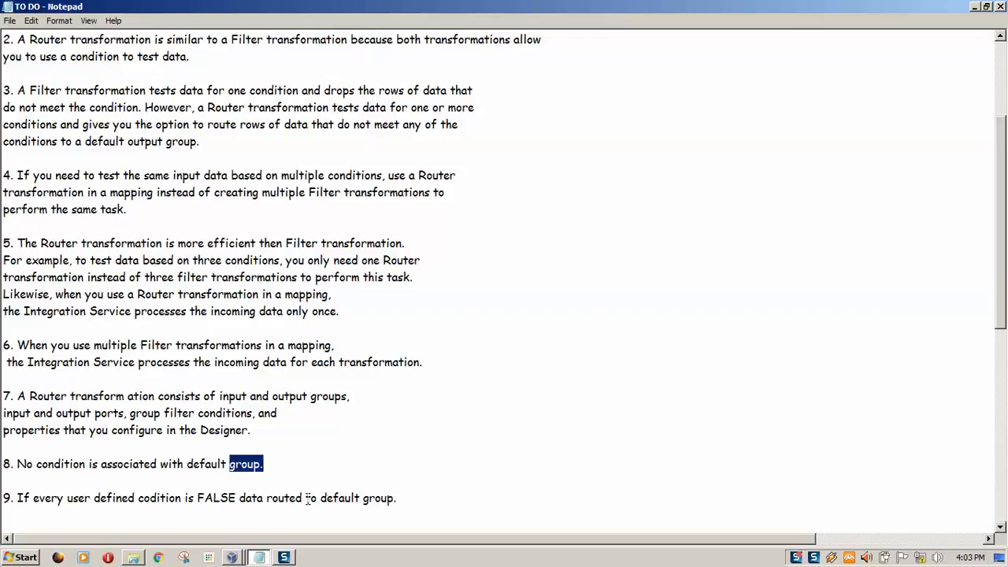
Read point 9 on routing data to the default group, highlighting the whole line.
left_click_drag(398, 499, 2, 499)
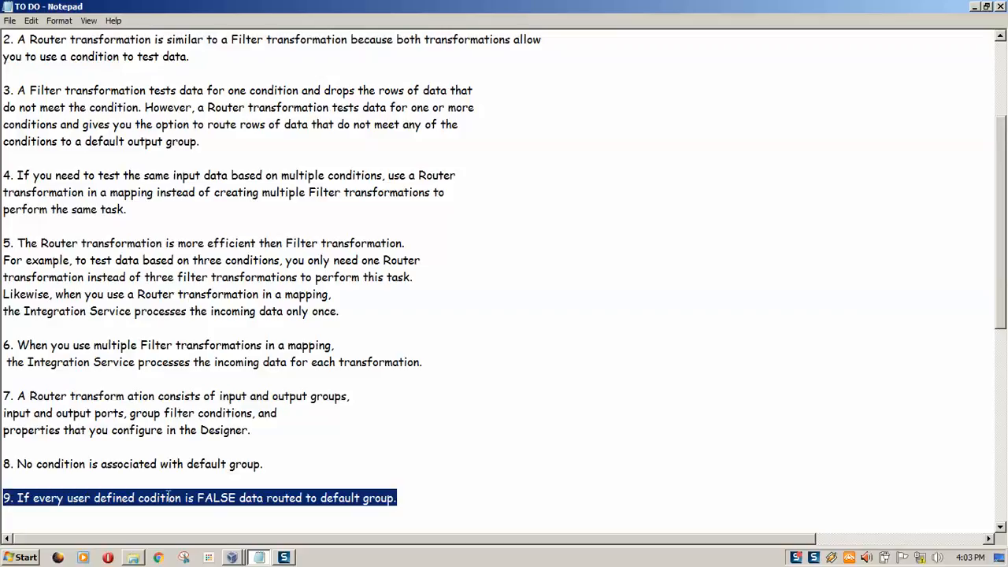
left_click(352, 498)
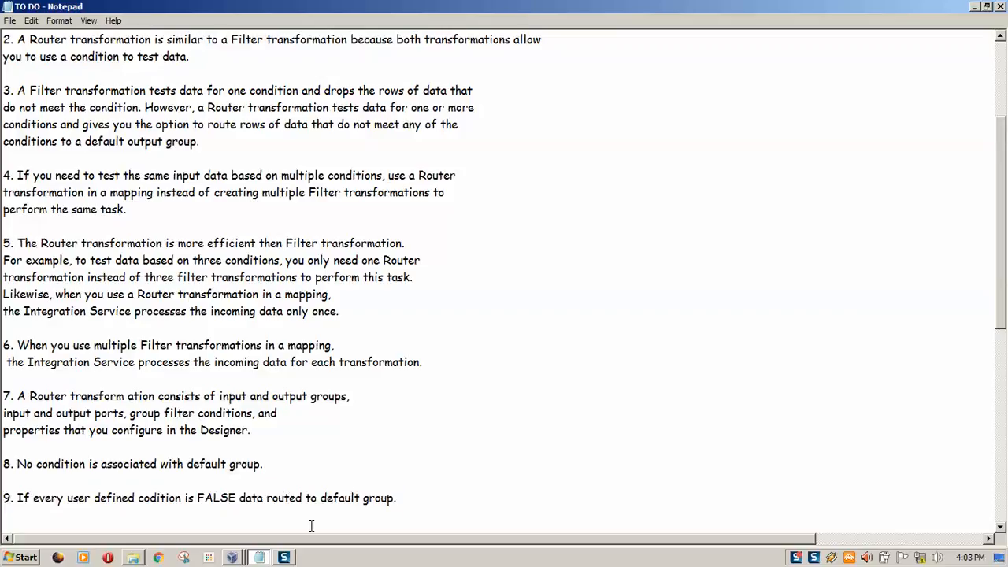
Switch to the Win-Infa virtual machine and bring up PowerCenter Designer with the mp_Test_Router mapping.
left_click(235, 557)
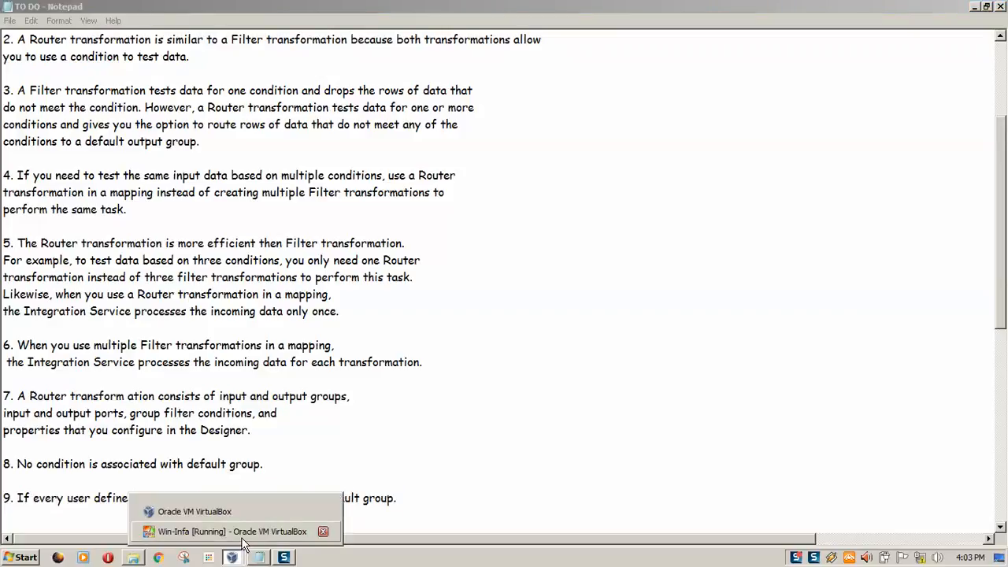
left_click(241, 539)
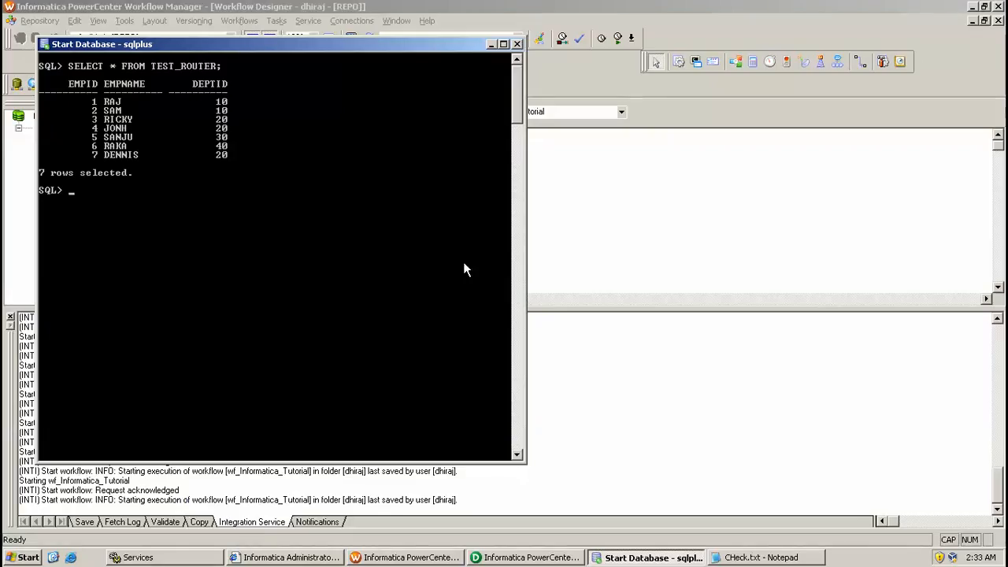
left_click(648, 241)
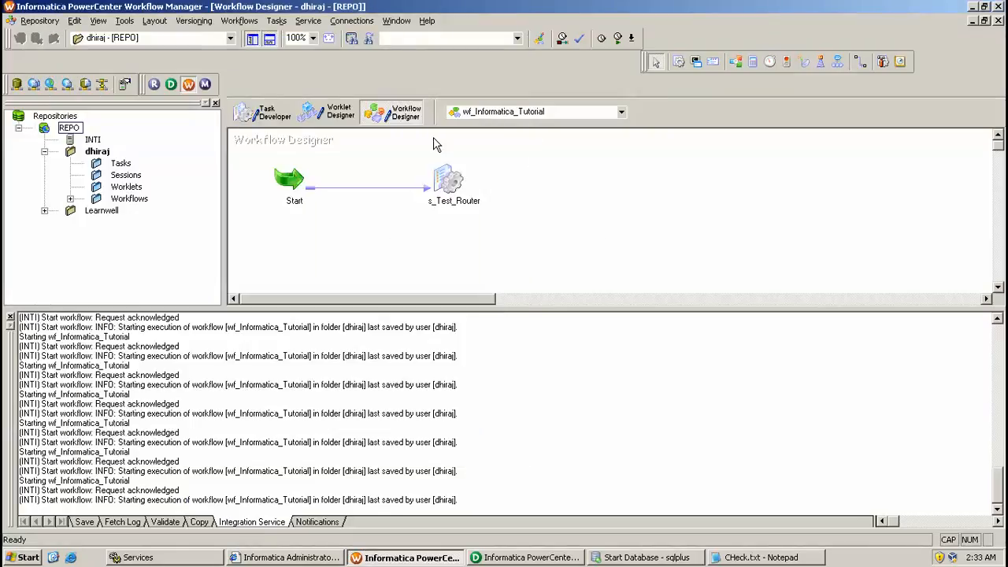
left_click(532, 508)
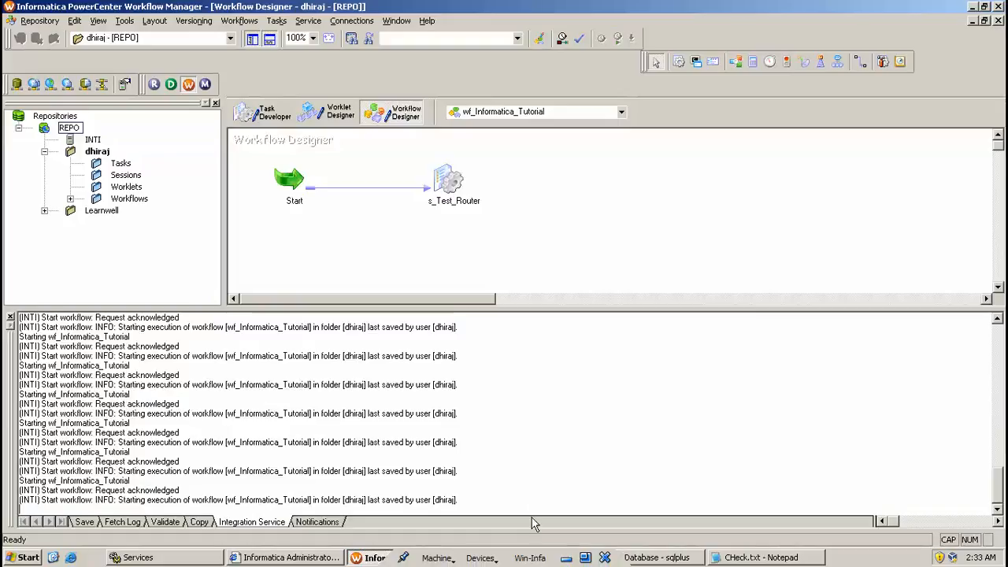
left_click(561, 558)
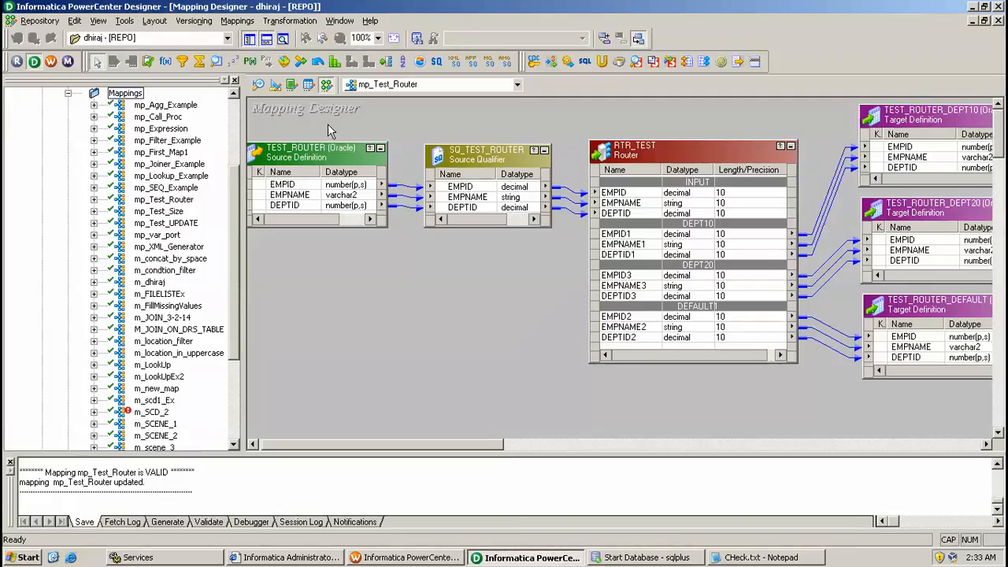
Examine the TEST_ROUTER source and the DEPT10, DEPT20 and DEFAULT target definitions in the mapping.
left_click(312, 162)
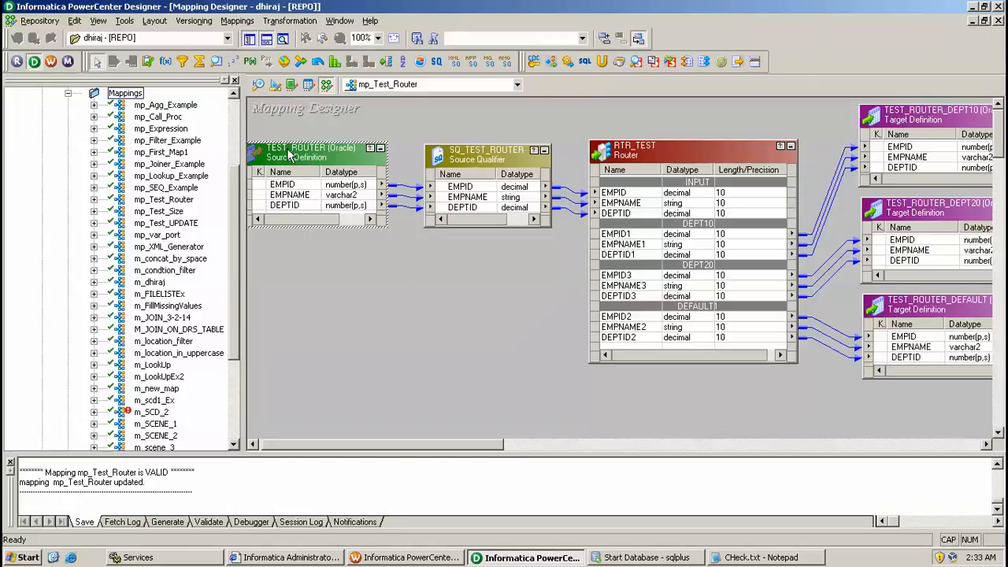
left_click(927, 118)
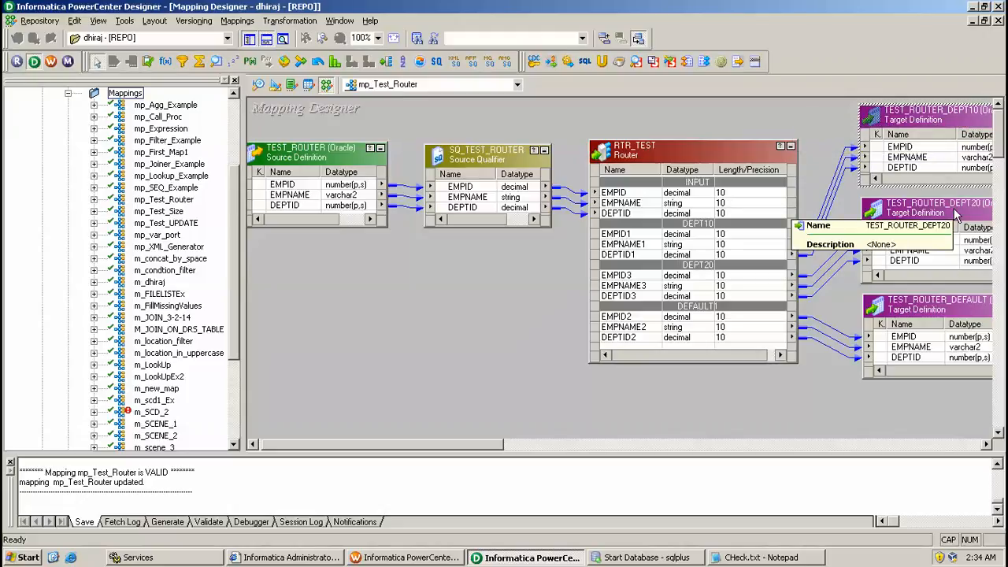
left_click(935, 311)
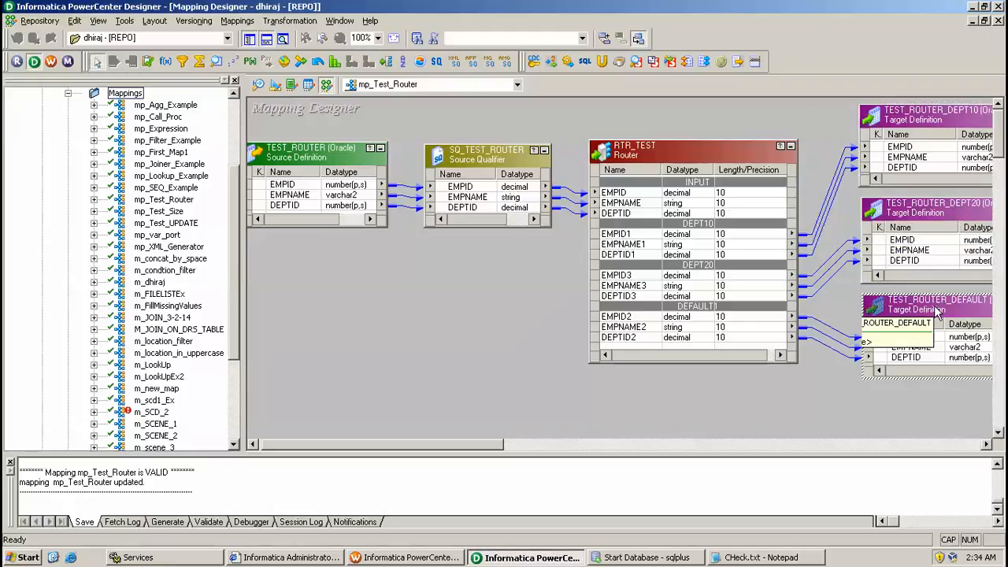
Delete the links from the RTR_TEST router to the three targets and from SQ_TEST_ROUTER to the router.
left_click_drag(813, 170, 846, 385)
key("Delete")
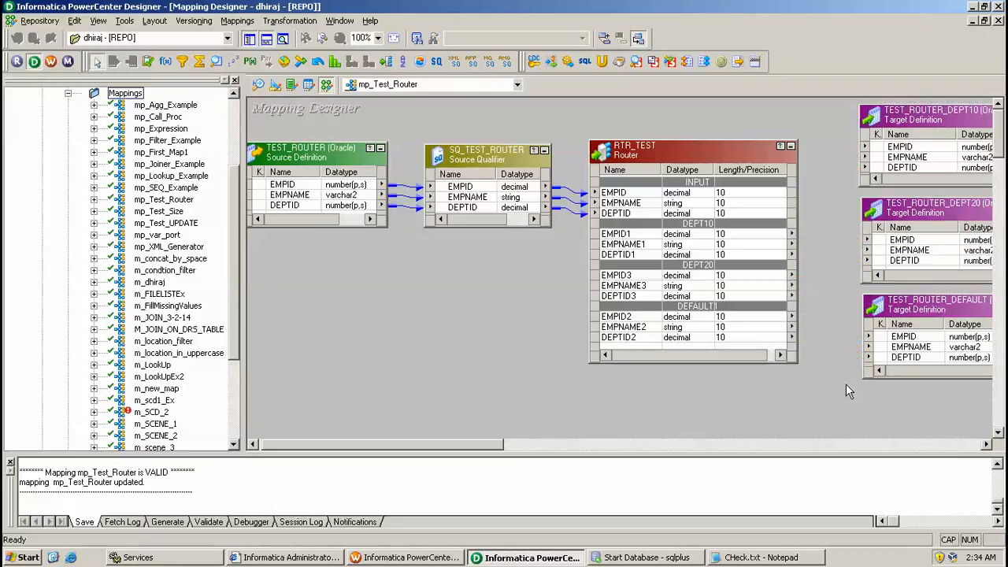
left_click(674, 149)
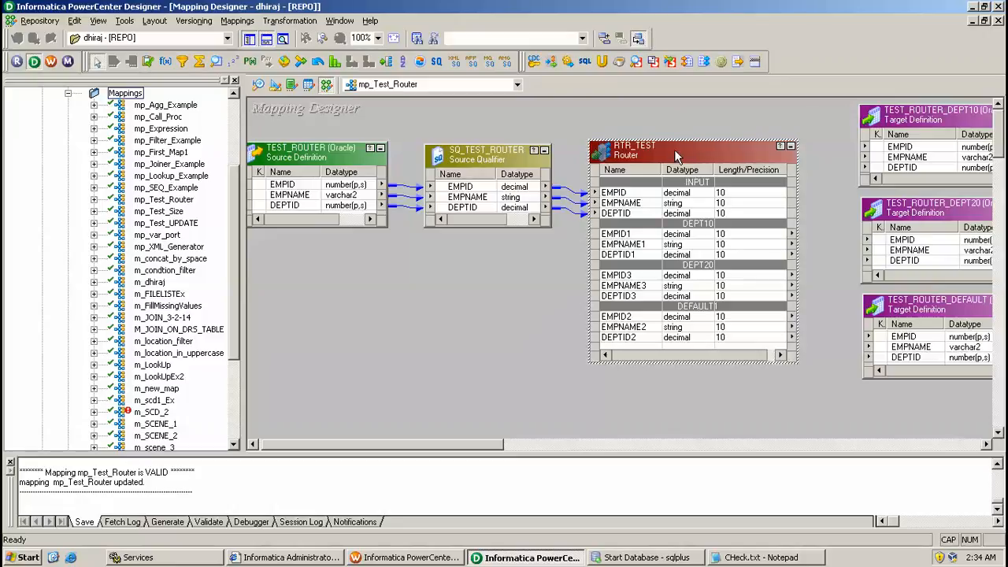
left_click_drag(578, 172, 553, 252)
key("Delete")
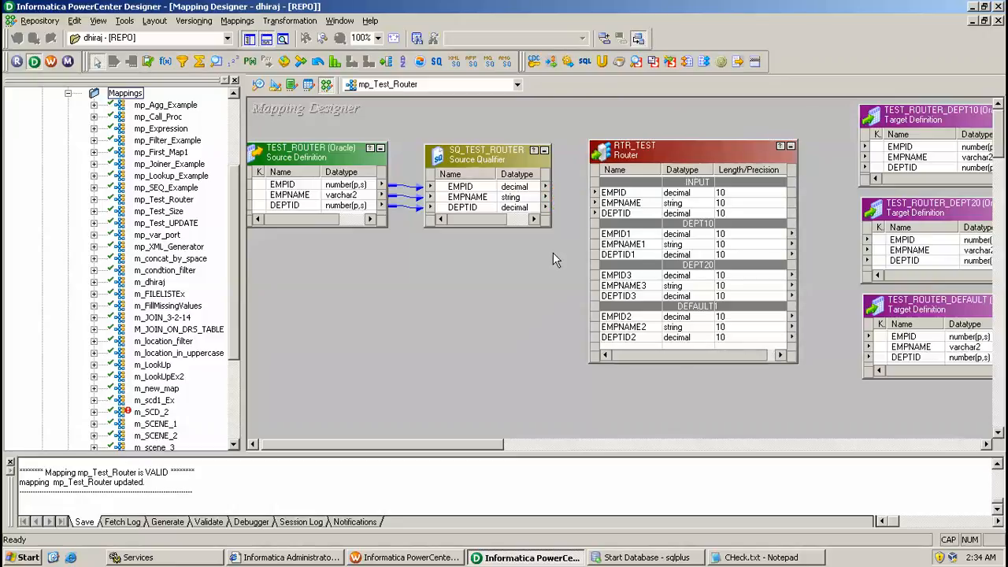
Delete the RTR_TEST router transformation from the mapping.
left_click(628, 163)
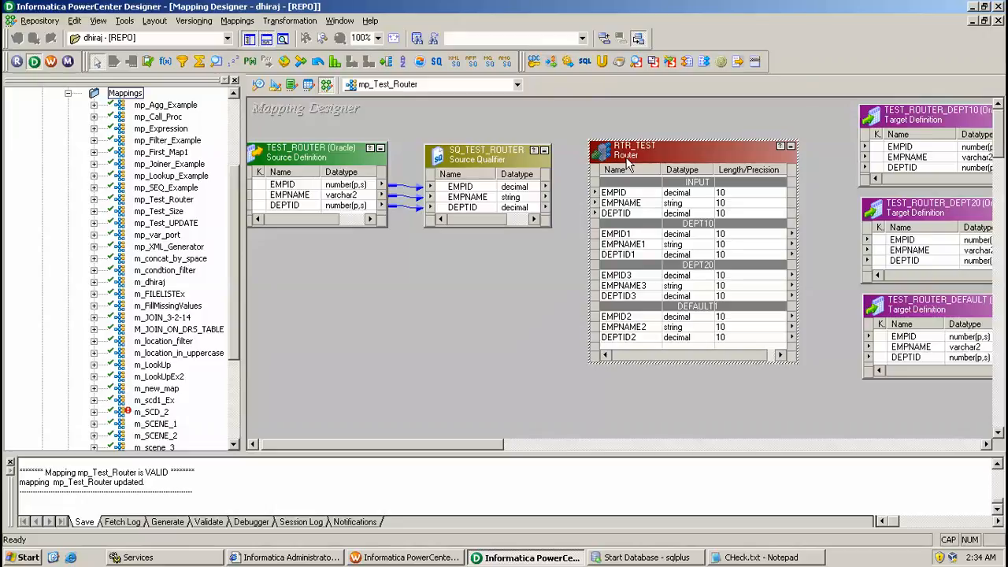
key("Delete")
key("Return")
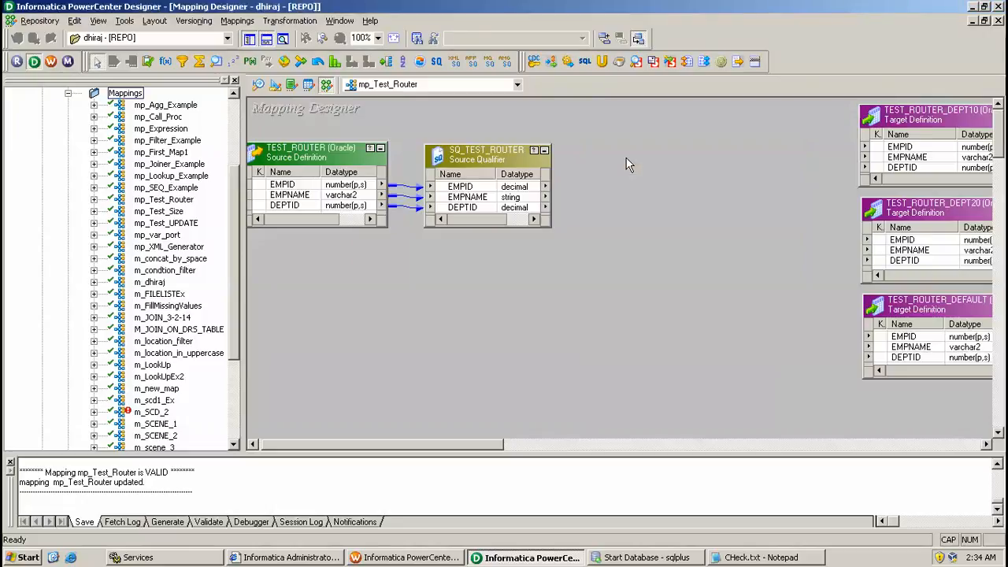
Create a Router transformation named RTR_TEST_ROUTER_EX and place it between the source qualifier and the targets.
left_click(305, 22)
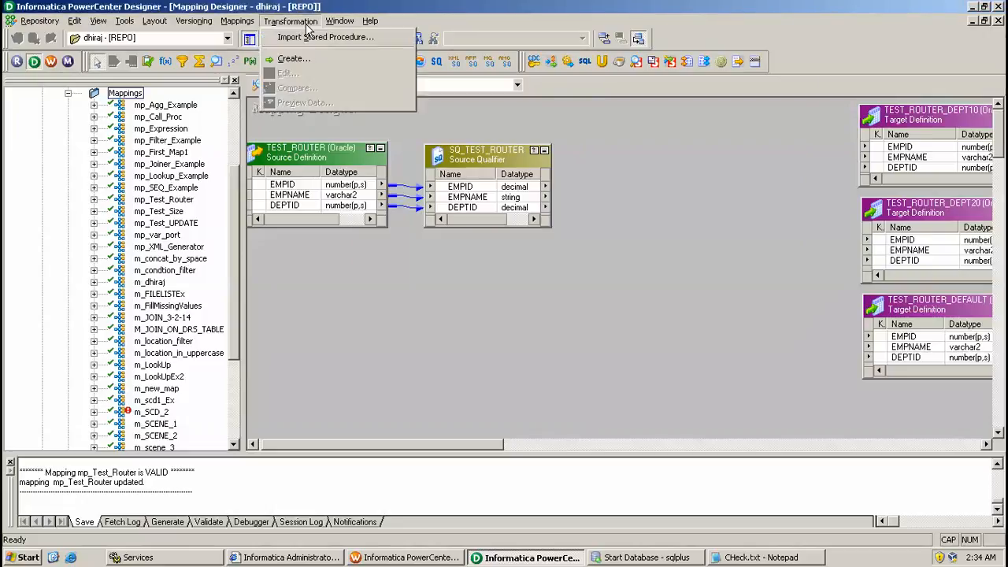
left_click(309, 58)
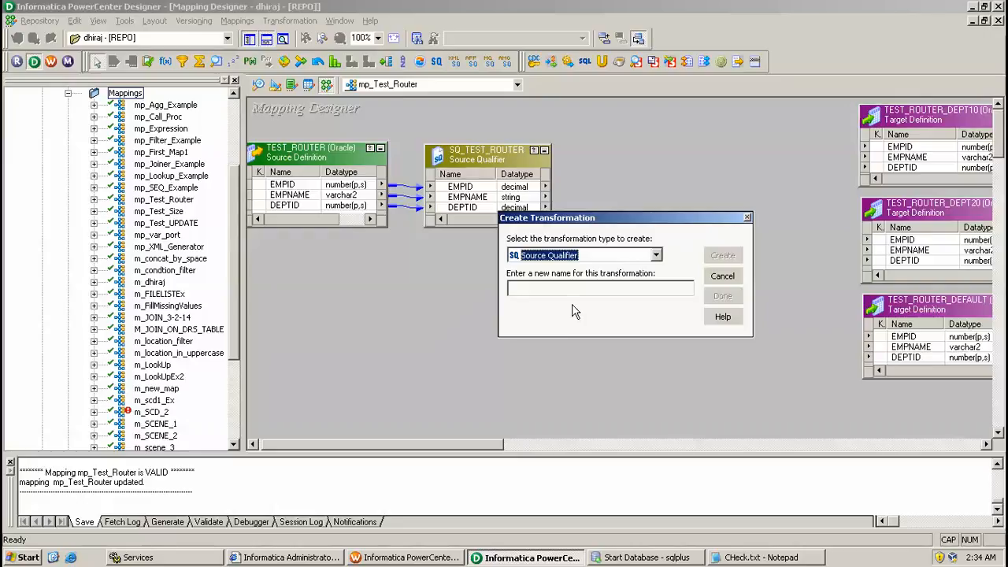
key("r")
key("Tab")
type("r")
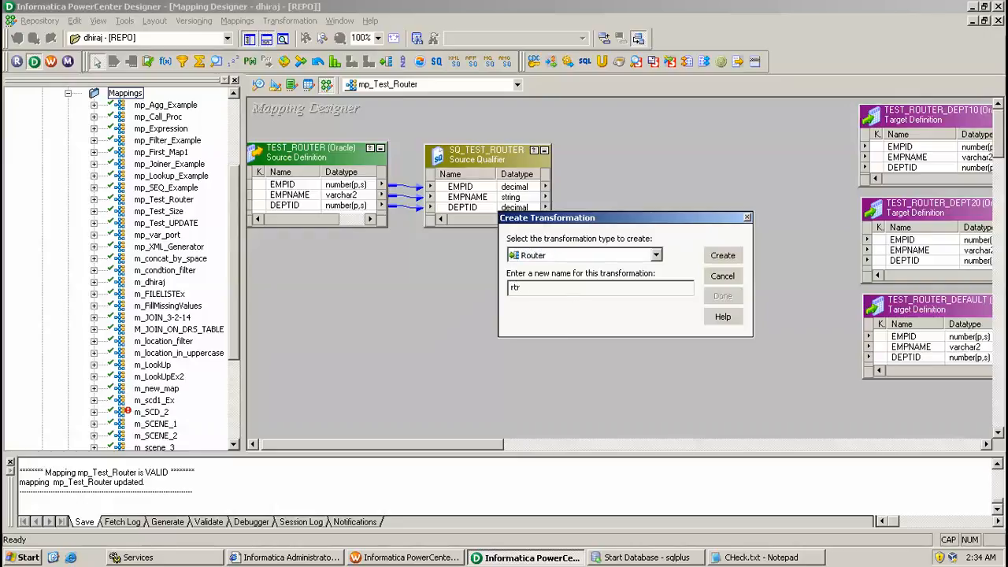
key("BackSpace")
key("BackSpace")
key("BackSpace")
key("Caps_Lock")
type("r")
key("BackSpace")
key("BackSpace")
key("Caps_Lock")
type("RTR_TEST_ROUTER_EX")
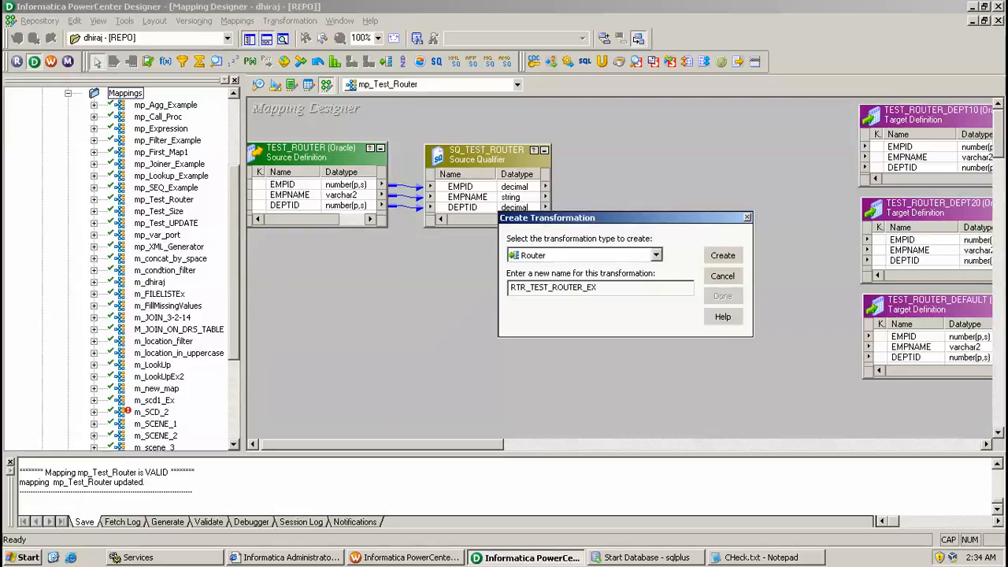
left_click(720, 256)
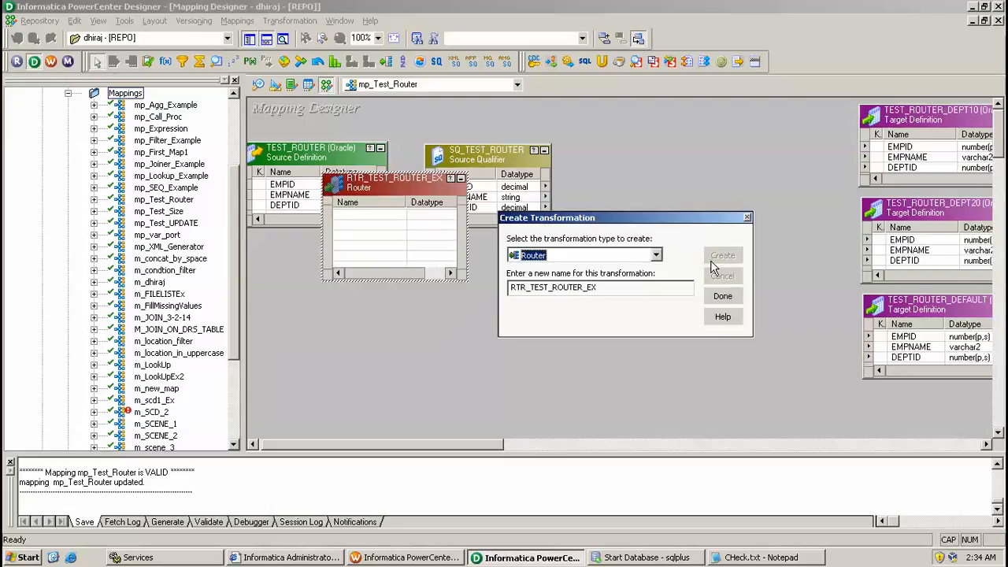
left_click(723, 296)
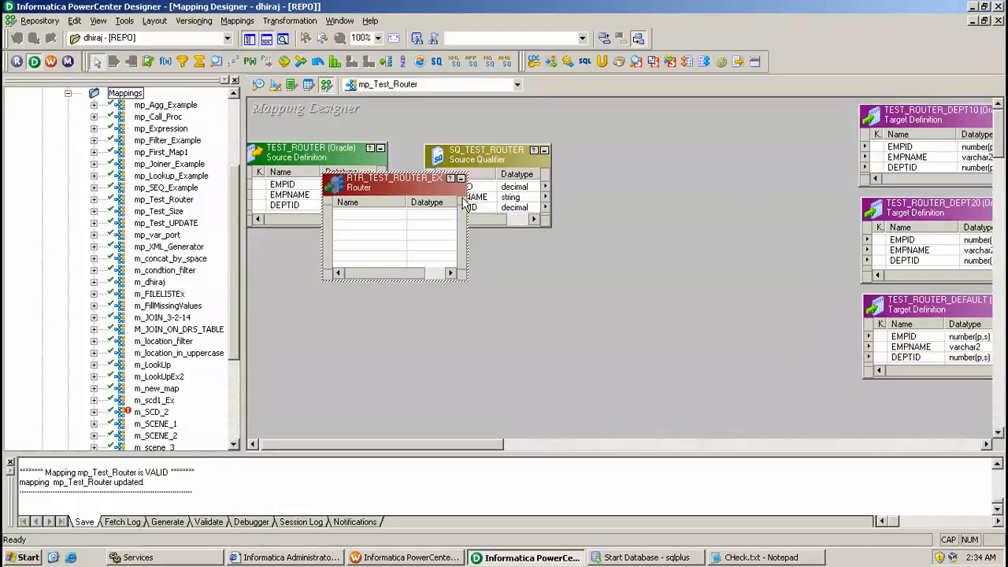
left_click_drag(427, 197, 694, 150)
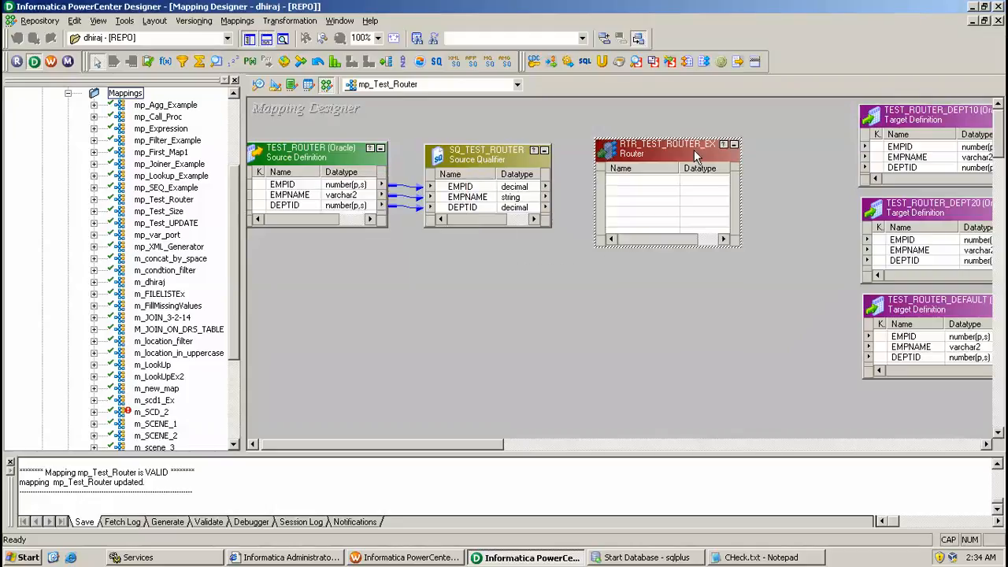
Add a new group to RTR_TEST_ROUTER_EX, look at the default group's description, and accept the edit.
double_click(694, 150)
left_click(403, 59)
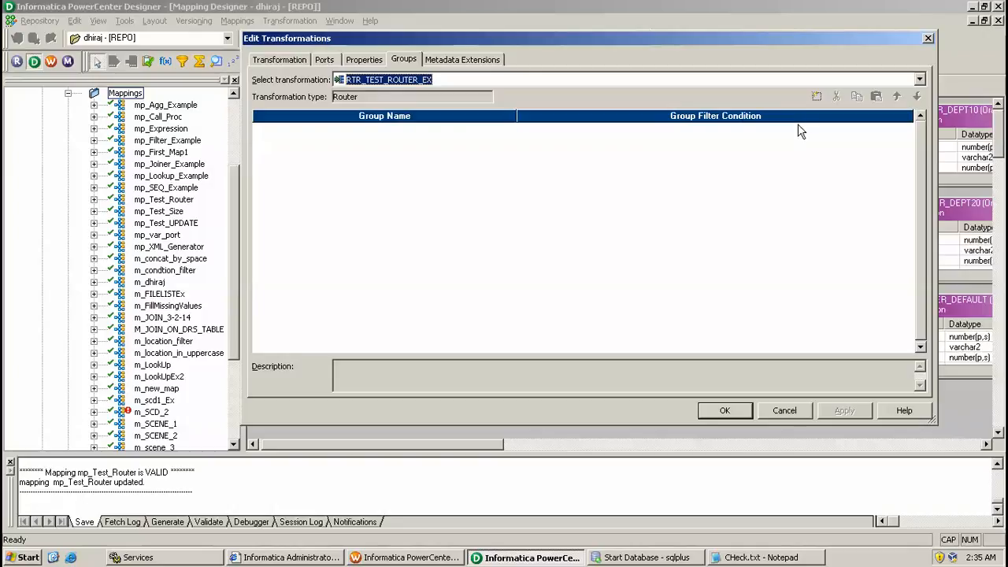
left_click(817, 96)
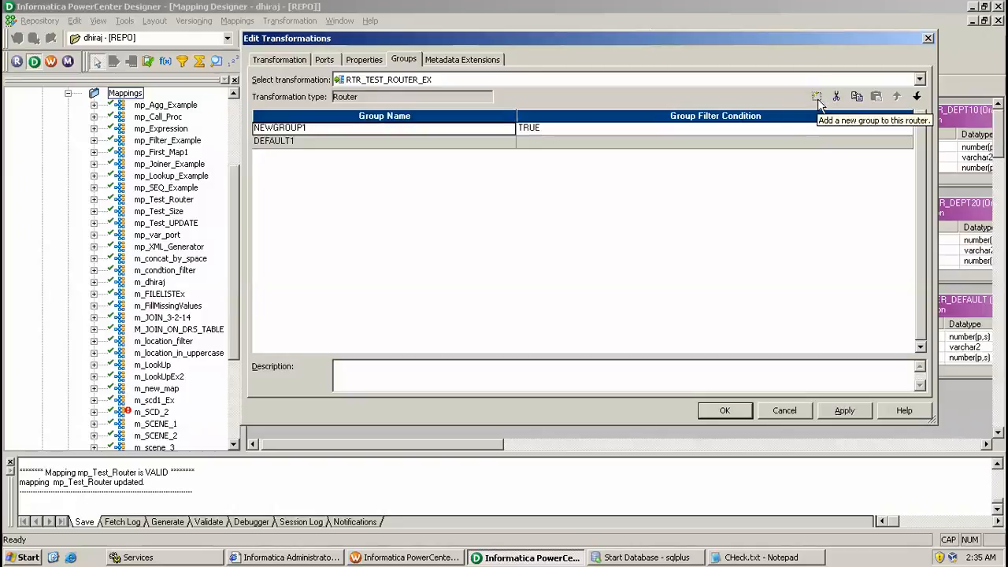
left_click(284, 142)
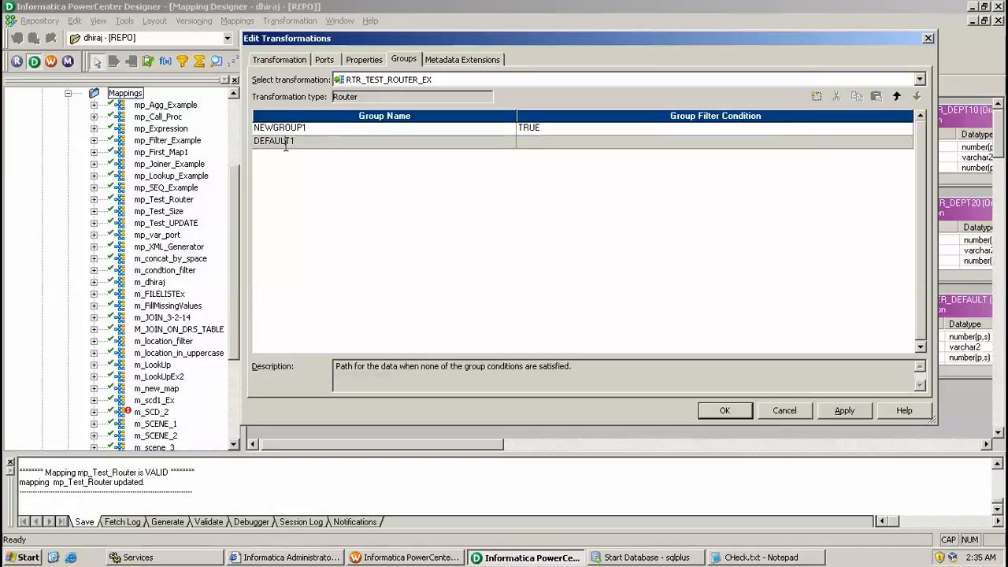
left_click(725, 411)
left_click(558, 255)
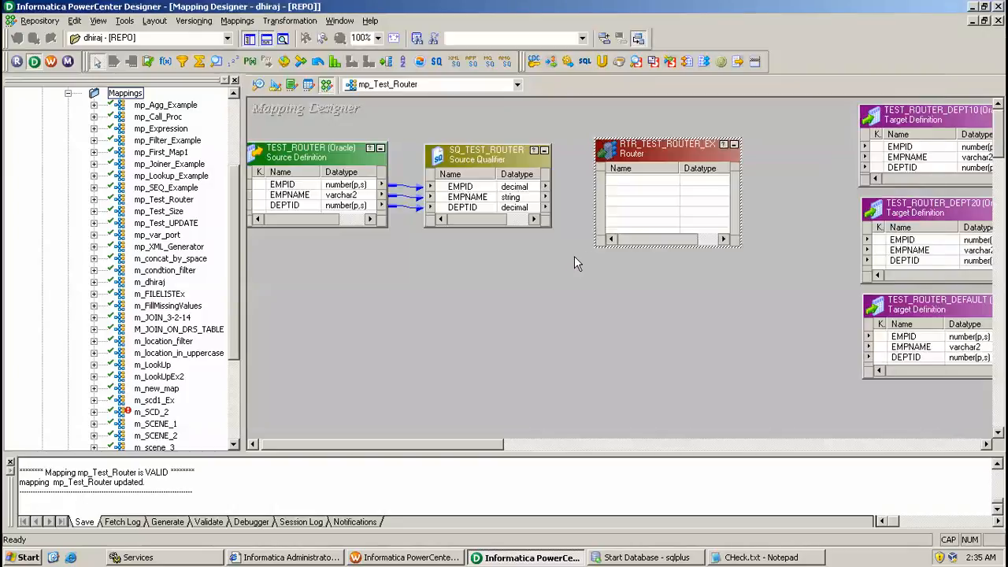
Link EMPID, EMPNAME and DEPTID from SQ_TEST_ROUTER into RTR_TEST_ROUTER_EX and enlarge the router to show all its groups.
left_click(474, 191)
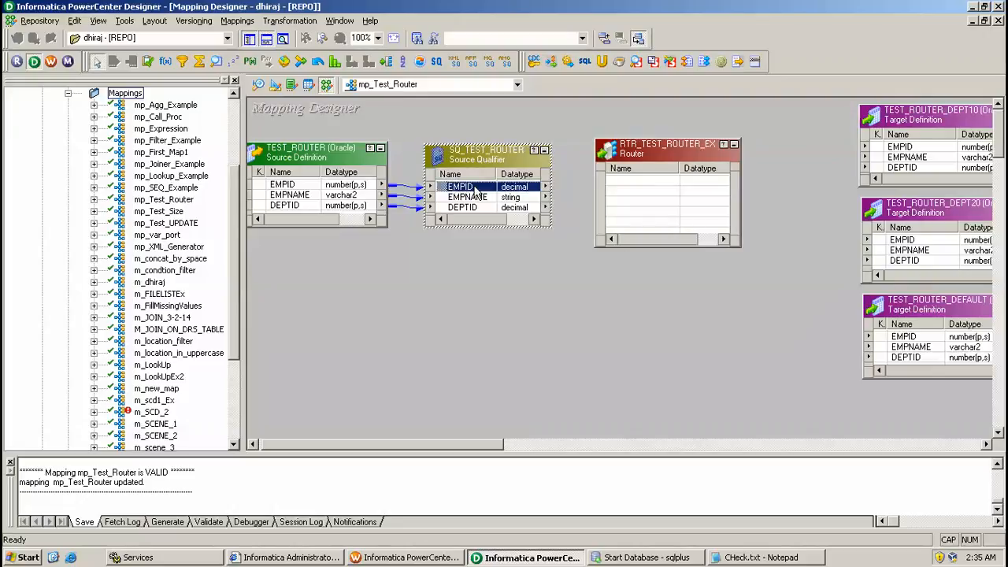
key("ctrl+a")
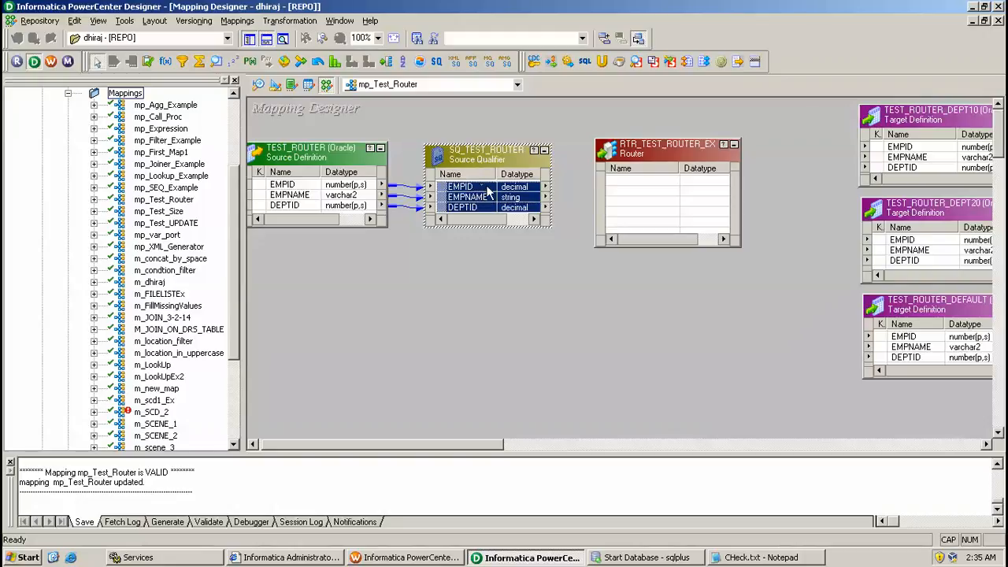
left_click_drag(508, 189, 648, 187)
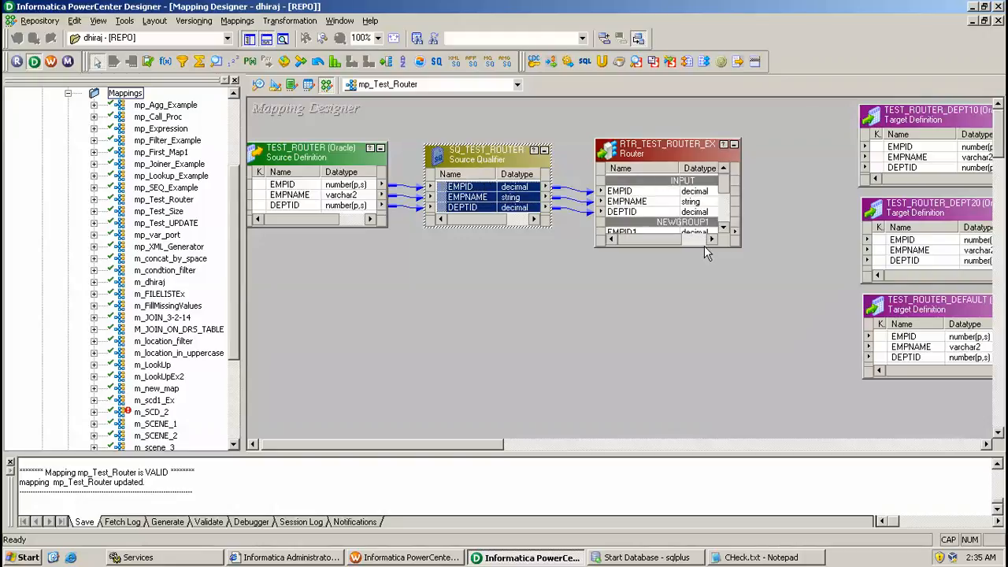
left_click_drag(705, 247, 703, 321)
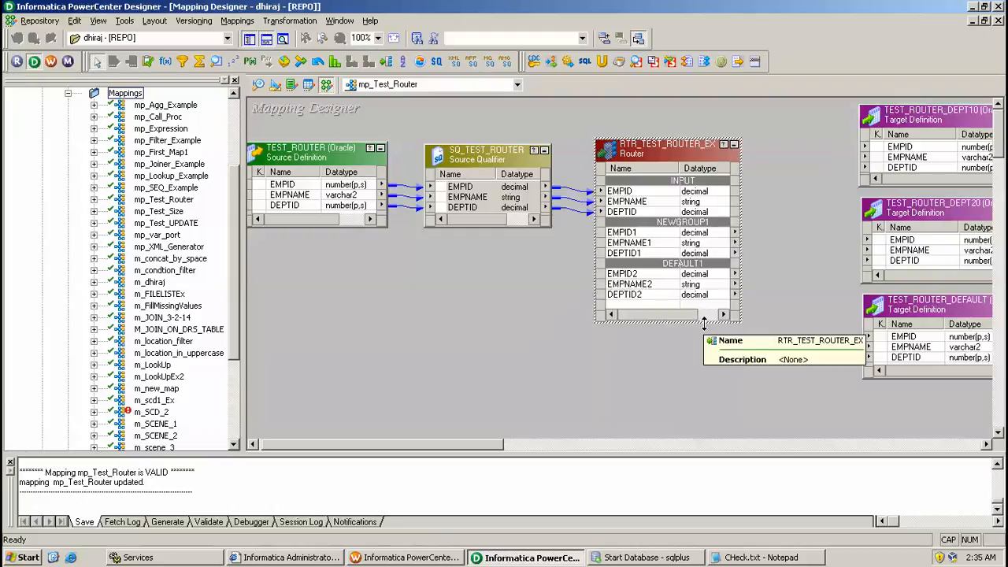
Rename the NEWGROUP1 group of RTR_TEST_ROUTER_EX to dept10.
double_click(646, 148)
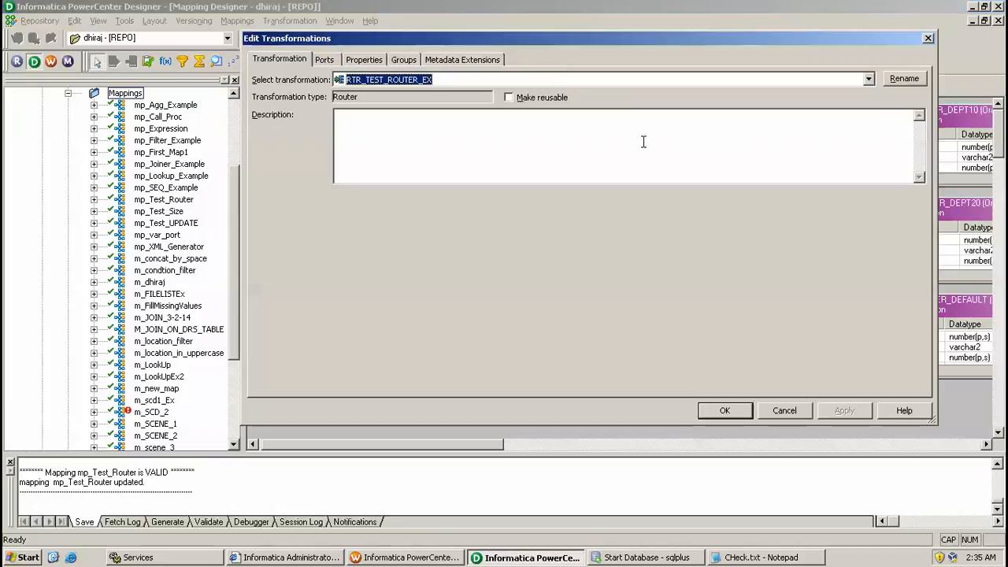
left_click(410, 61)
left_click(308, 129)
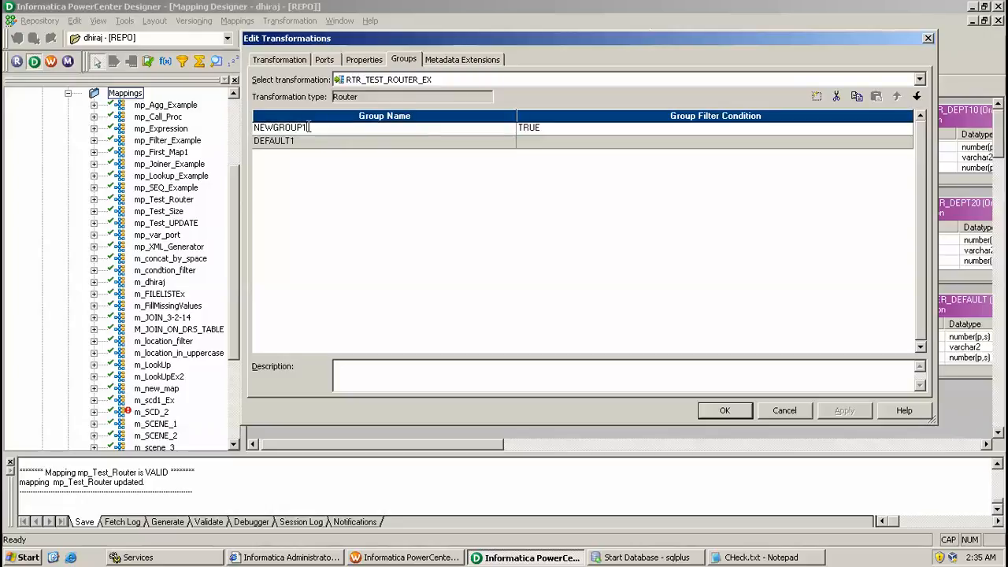
left_click_drag(308, 127, 250, 128)
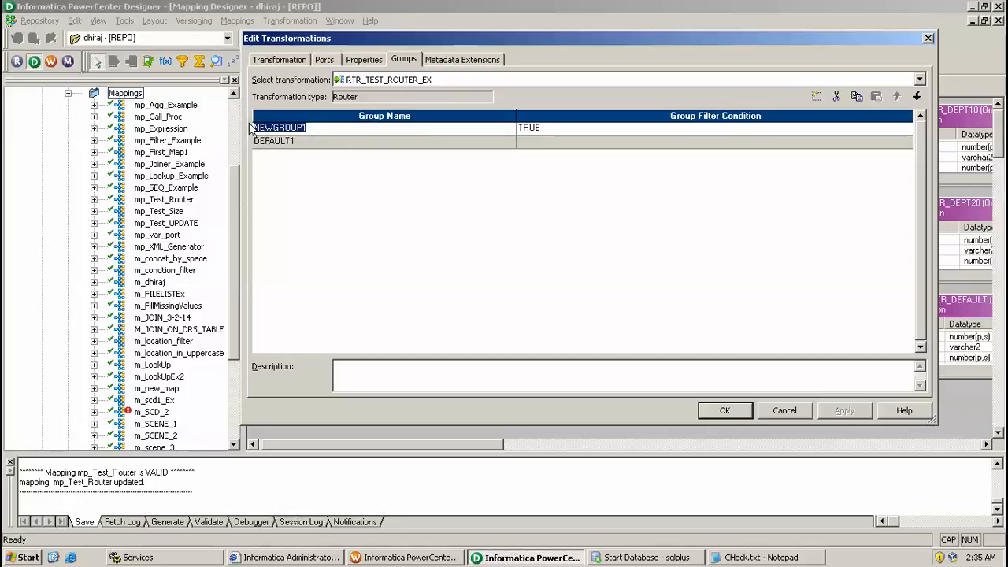
type("dept")
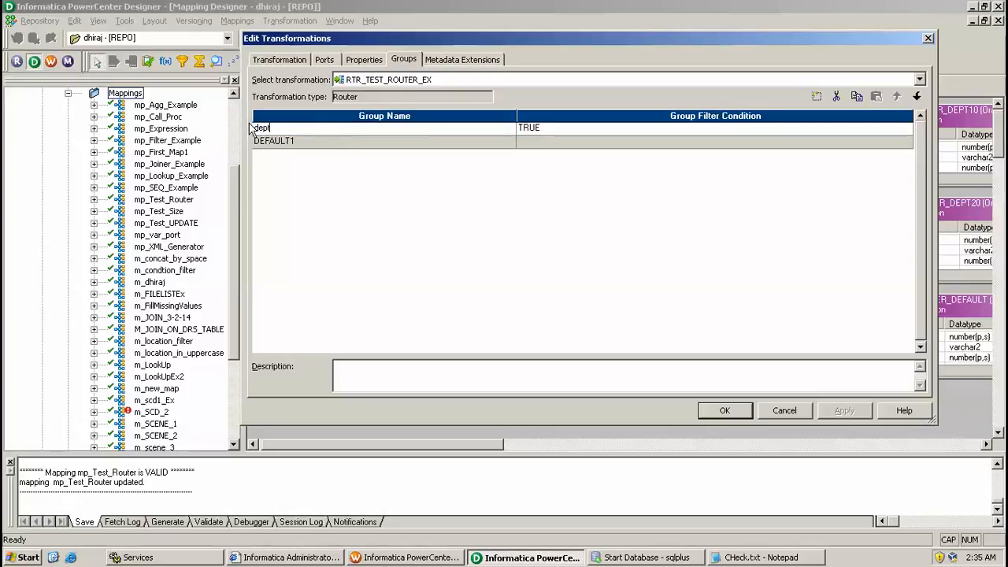
type("10")
key("Return")
Set the filter condition of the dept10 group to DEPTID=10, taking DEPTID from the router's ports.
left_click(562, 128)
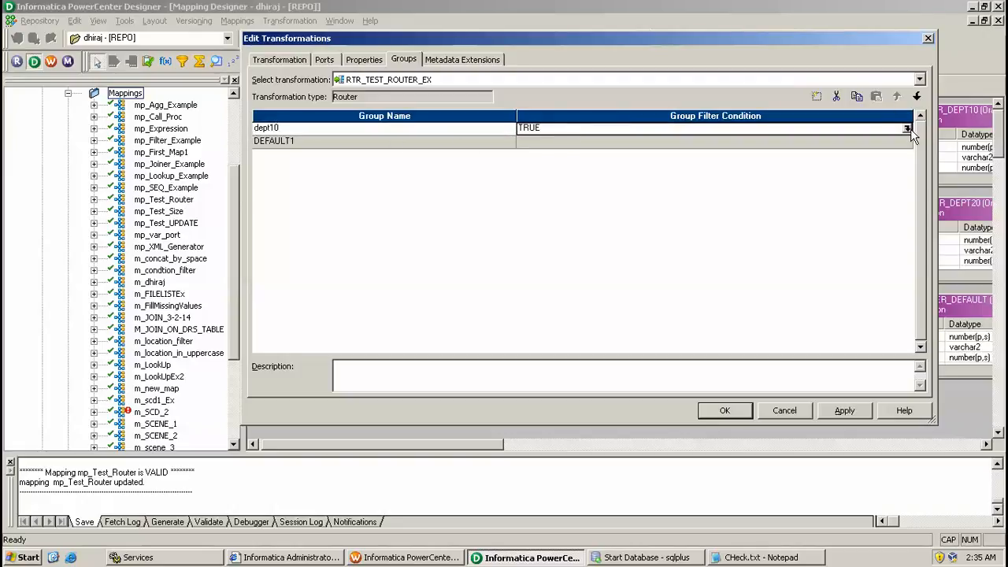
left_click(907, 128)
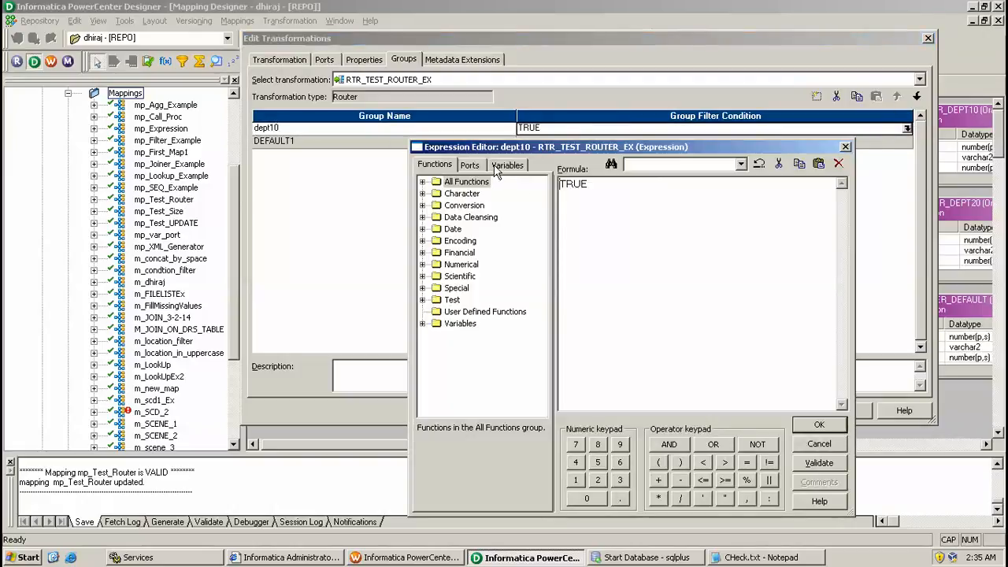
left_click(471, 165)
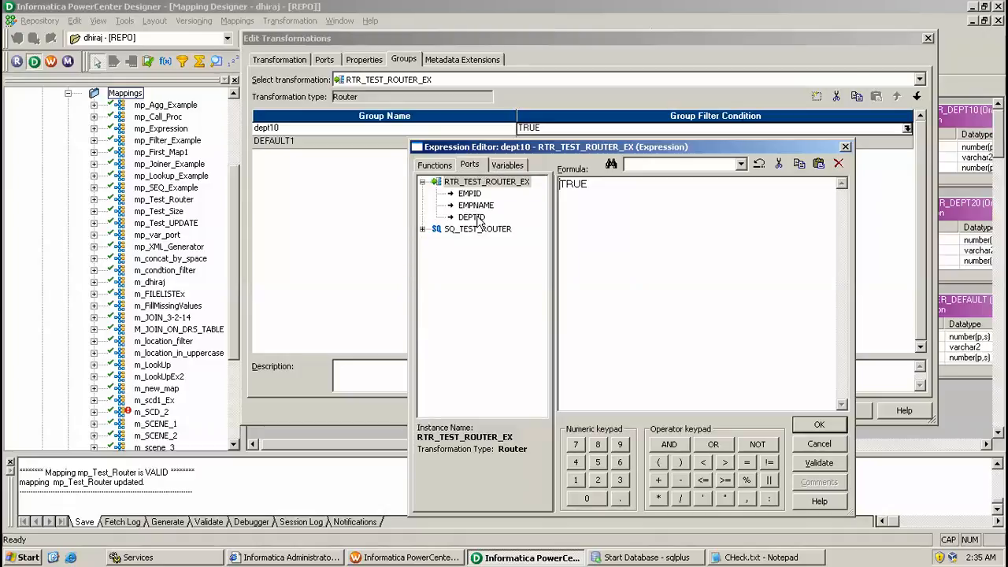
key("ctrl+a")
key("BackSpace")
double_click(476, 217)
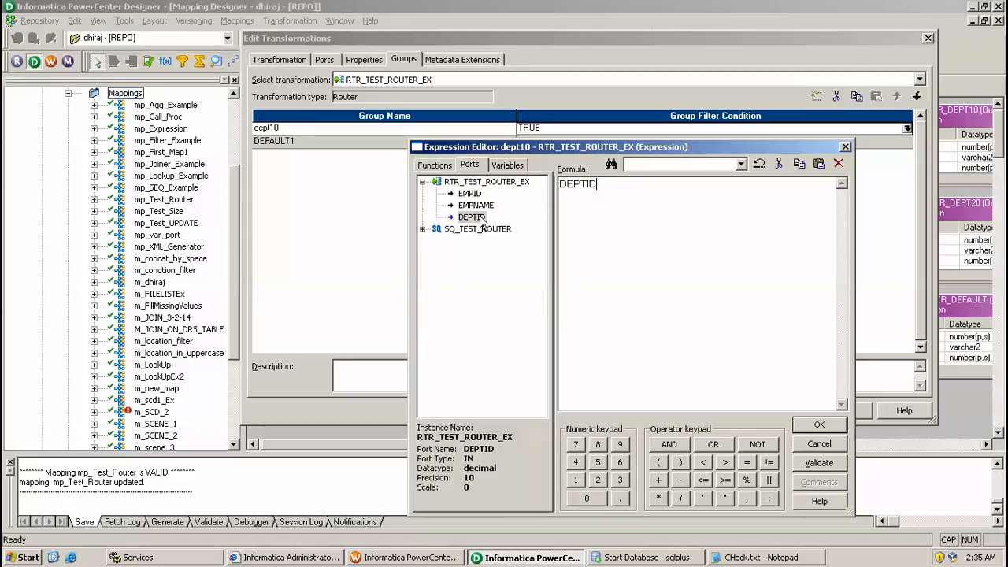
type("=1")
left_click(820, 426)
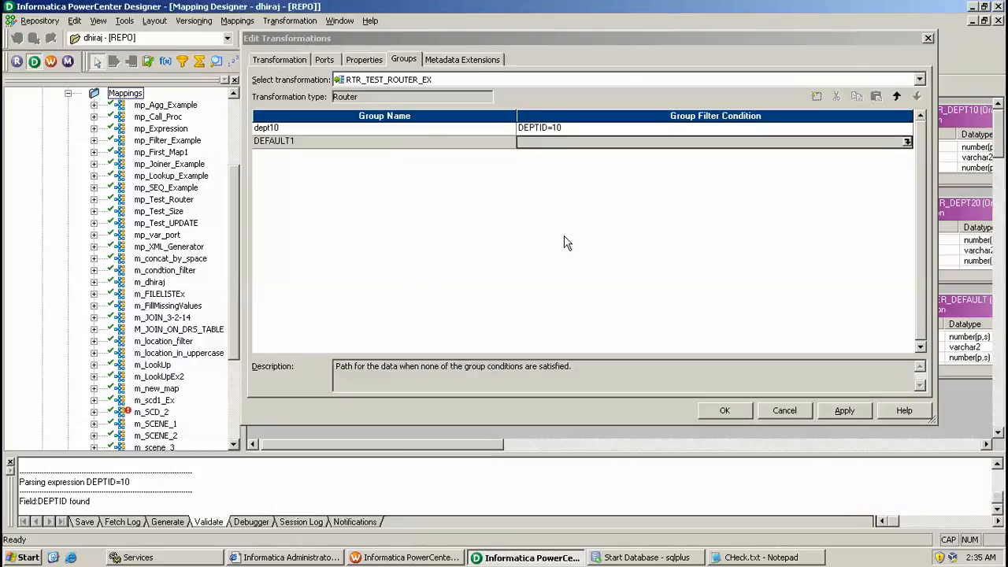
Add another router group, move it above DEFAULT1, and name it DEPT20.
left_click(816, 97)
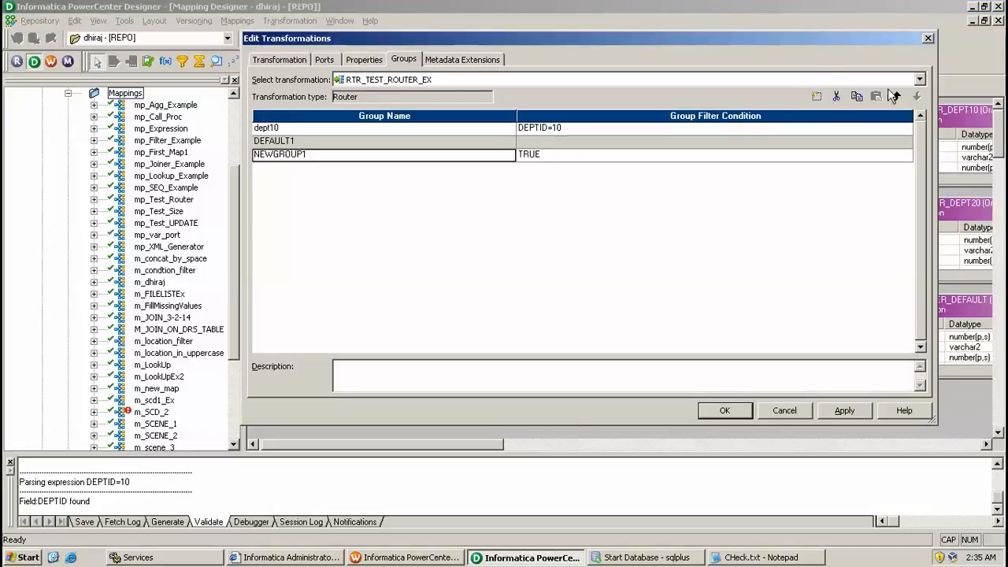
left_click(898, 96)
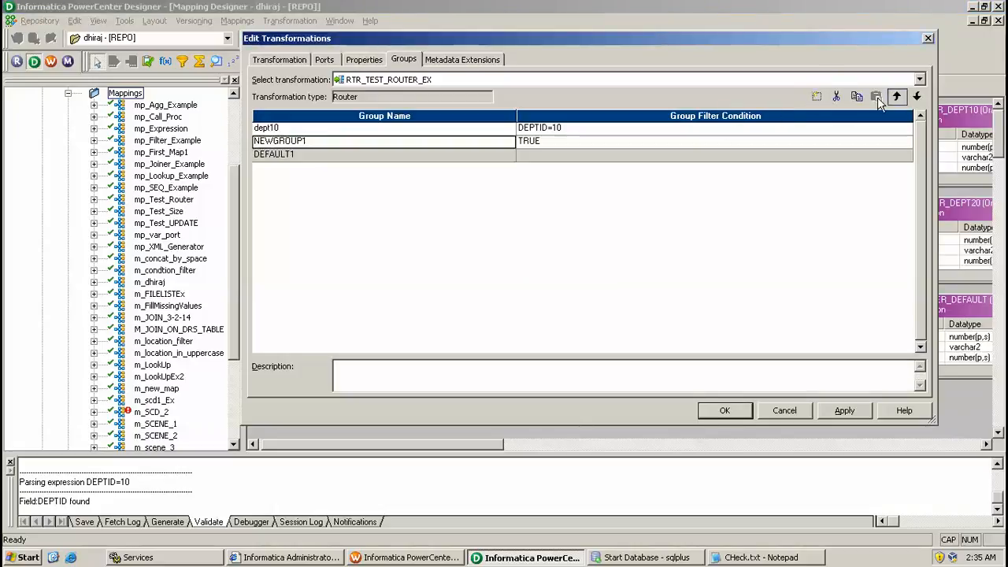
left_click(304, 137)
left_click_drag(306, 138, 108, 137)
type("DEPT20")
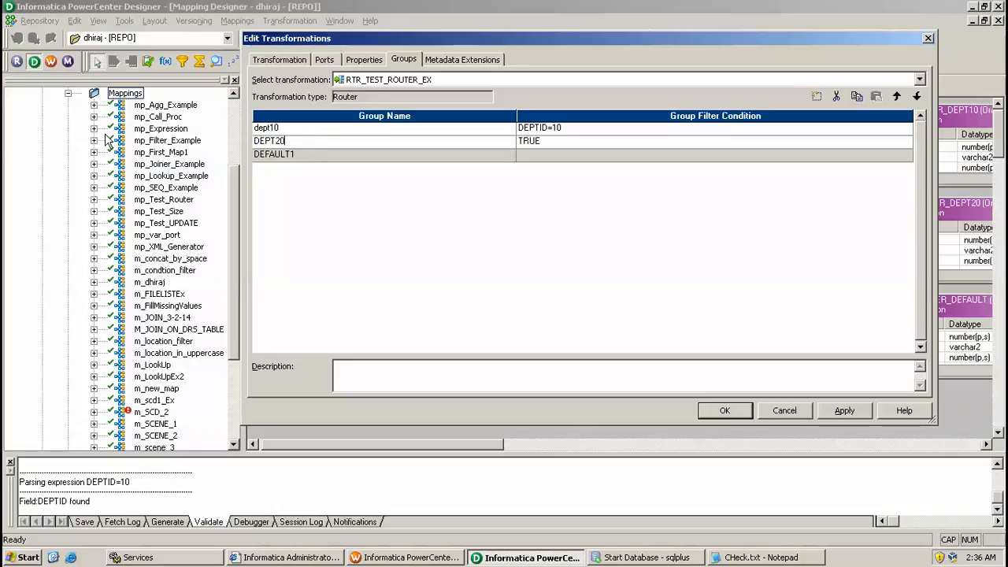
Set the filter condition of the DEPT20 group to DEPTID=20, validate the expression, and accept it.
left_click(540, 141)
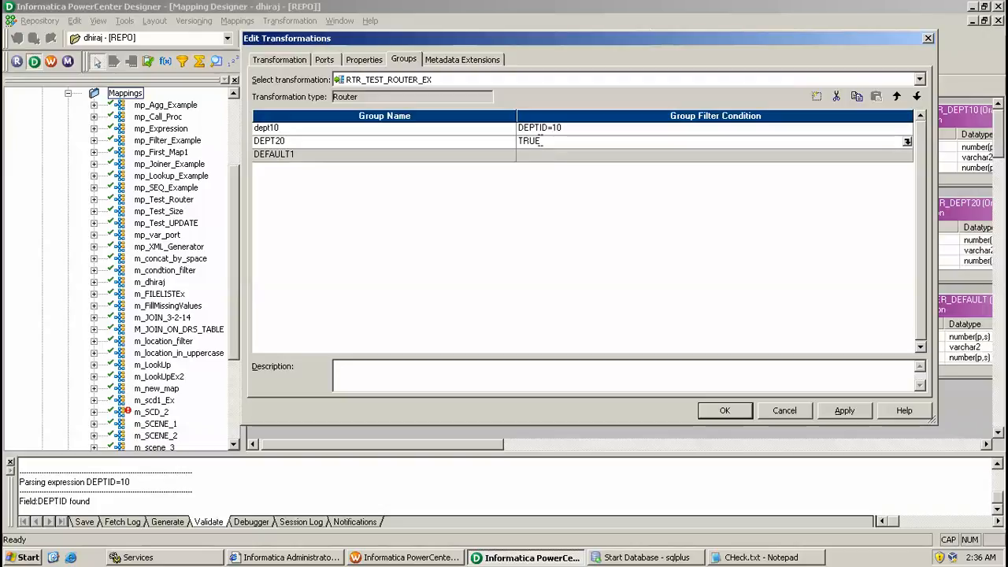
left_click(907, 141)
left_click(471, 165)
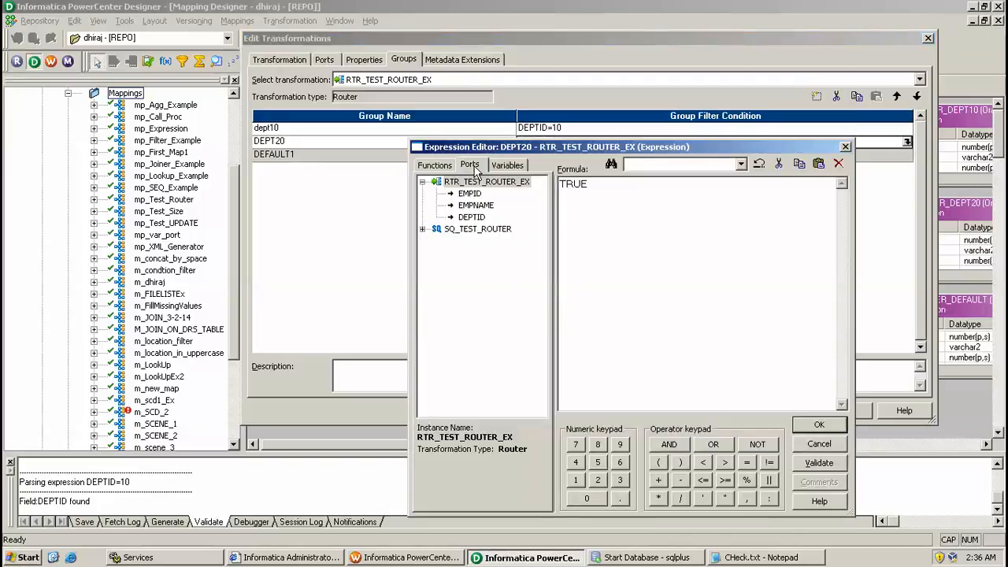
double_click(471, 216)
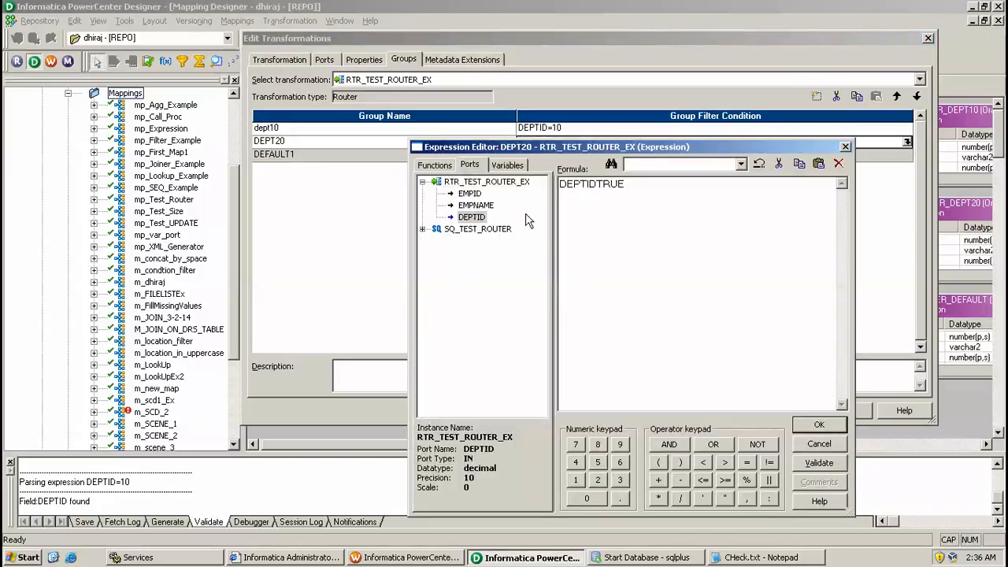
type("=20")
key("Delete")
key("Delete")
key("Delete")
left_click(825, 465)
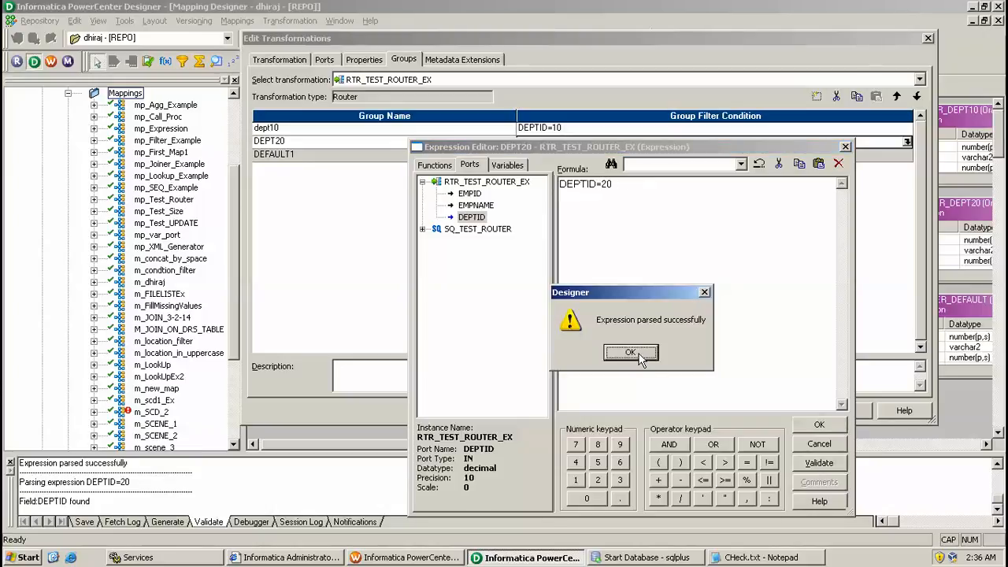
left_click(638, 355)
left_click(819, 424)
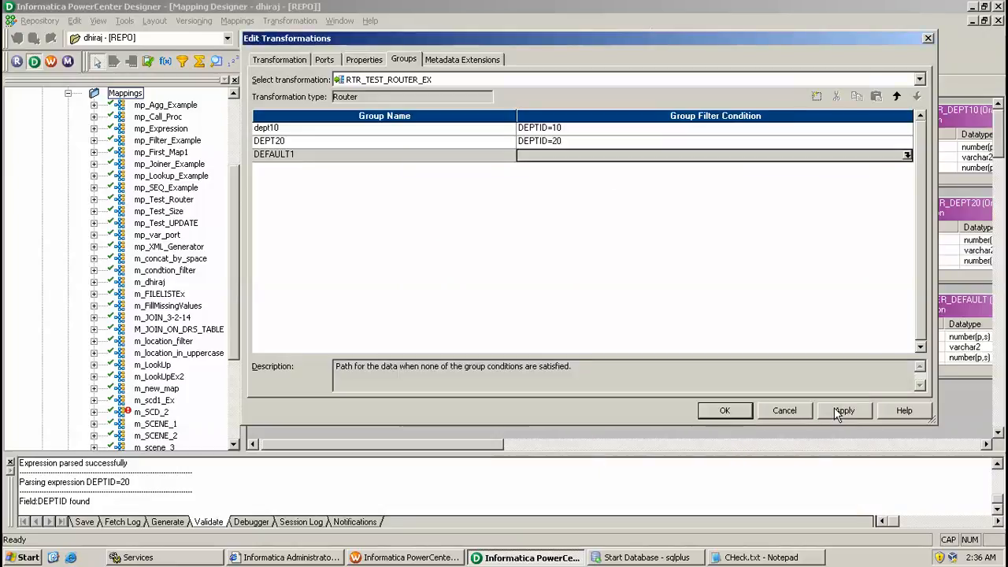
Apply the group changes to RTR_TEST_ROUTER_EX, look at the DEFAULT1 group, and accept the transformation edit.
left_click(841, 411)
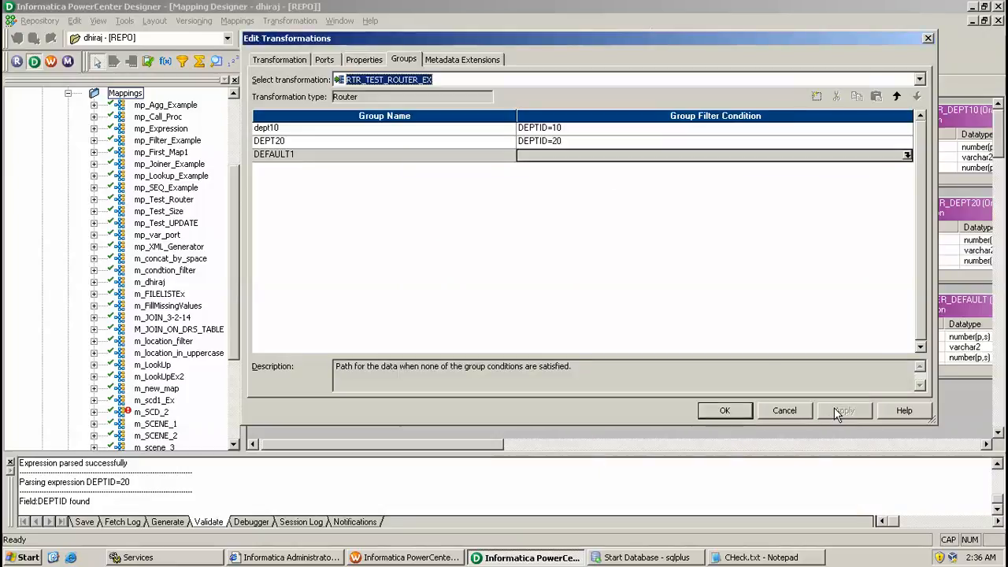
left_click(287, 160)
left_click(286, 154)
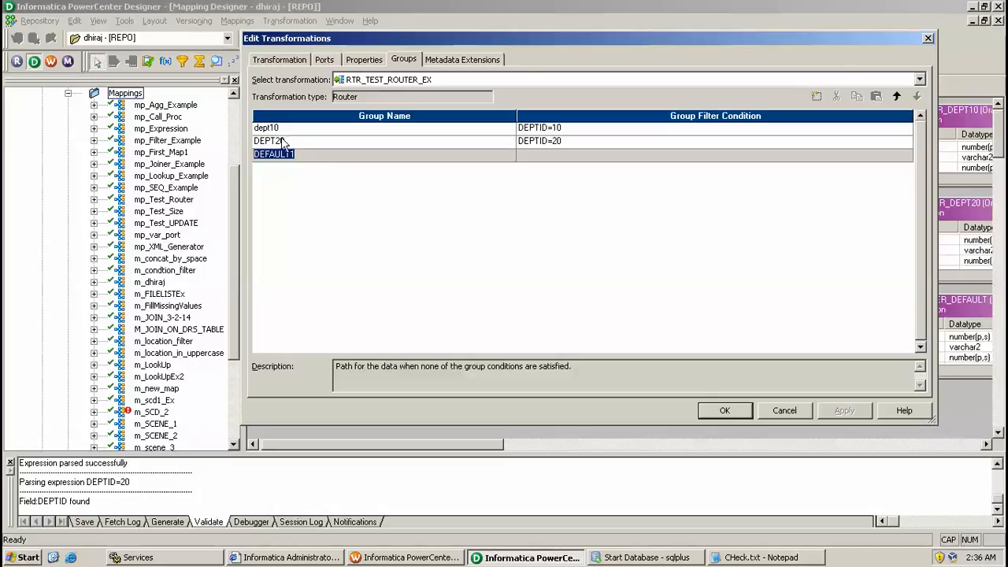
left_click(723, 412)
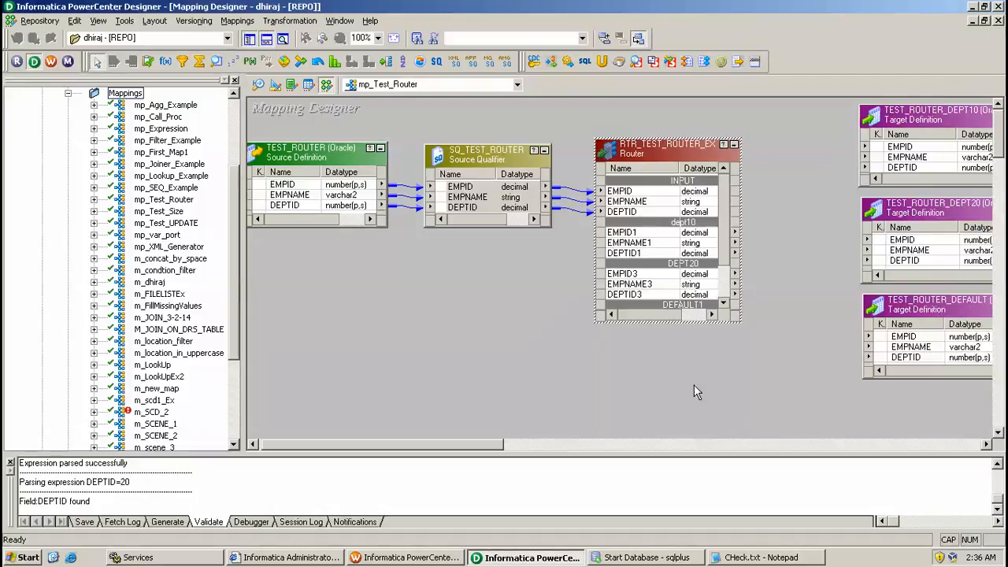
Link EMPID1, EMPNAME1 and DEPTID1 from the router's dept10 group to the TEST_ROUTER_DEPT10 target.
left_click_drag(492, 443, 527, 439)
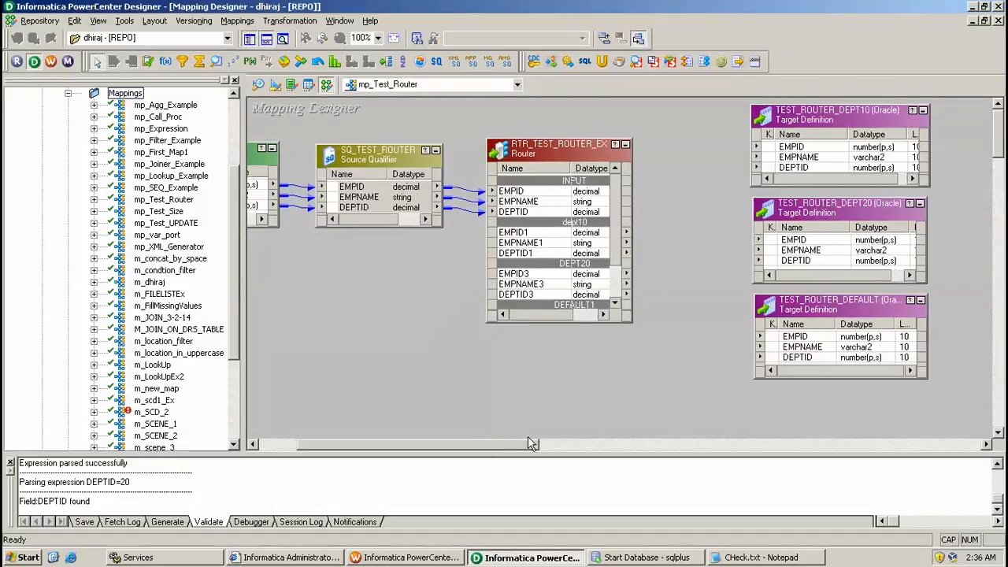
left_click(537, 234)
key("shift+Down")
key("shift+Down")
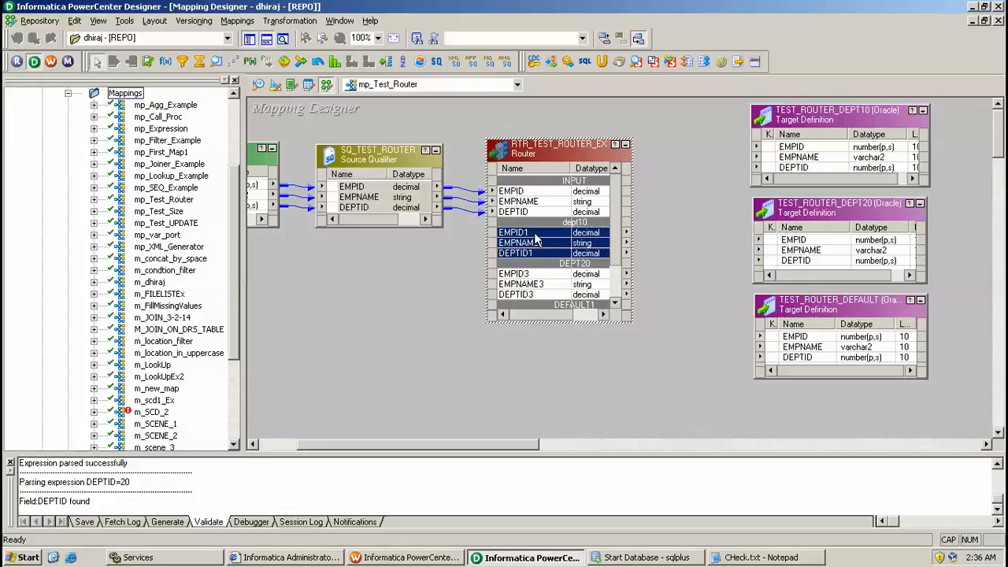
left_click_drag(608, 242, 792, 147)
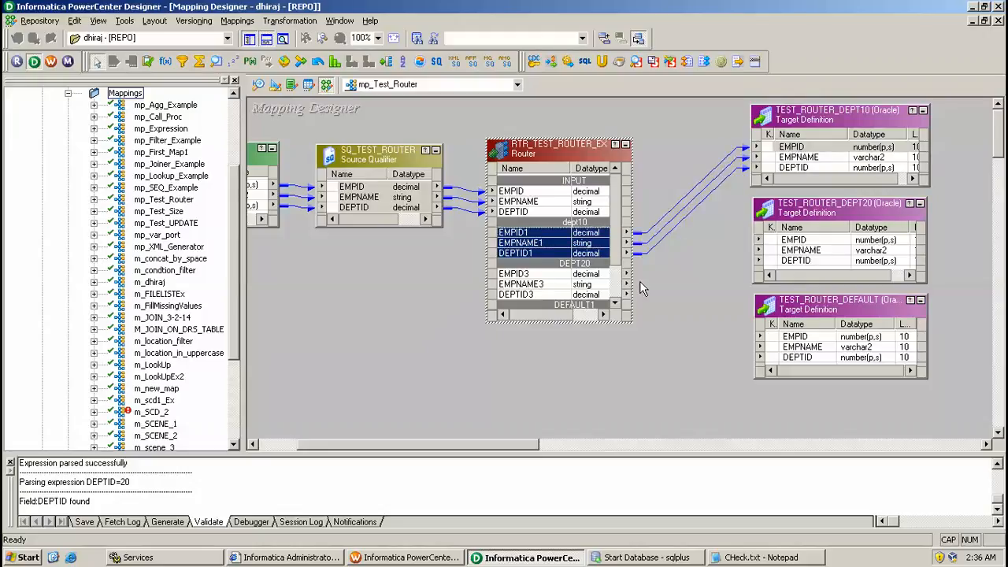
Link EMPID3, EMPNAME3 and DEPTID3 from the router's DEPT20 group to the TEST_ROUTER_DEPT20 target.
left_click(636, 288)
left_click(599, 276)
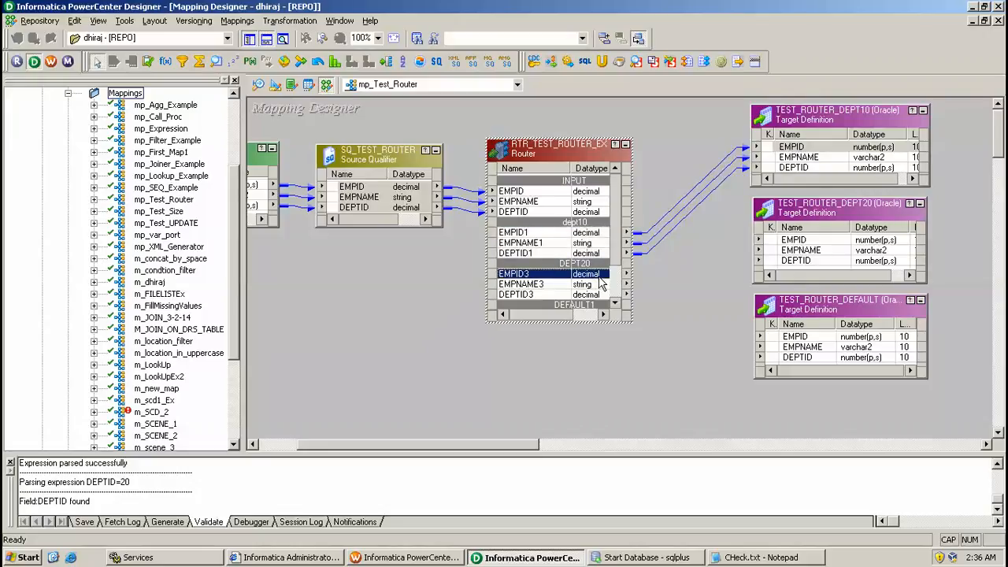
key("shift+Down")
key("shift+Down")
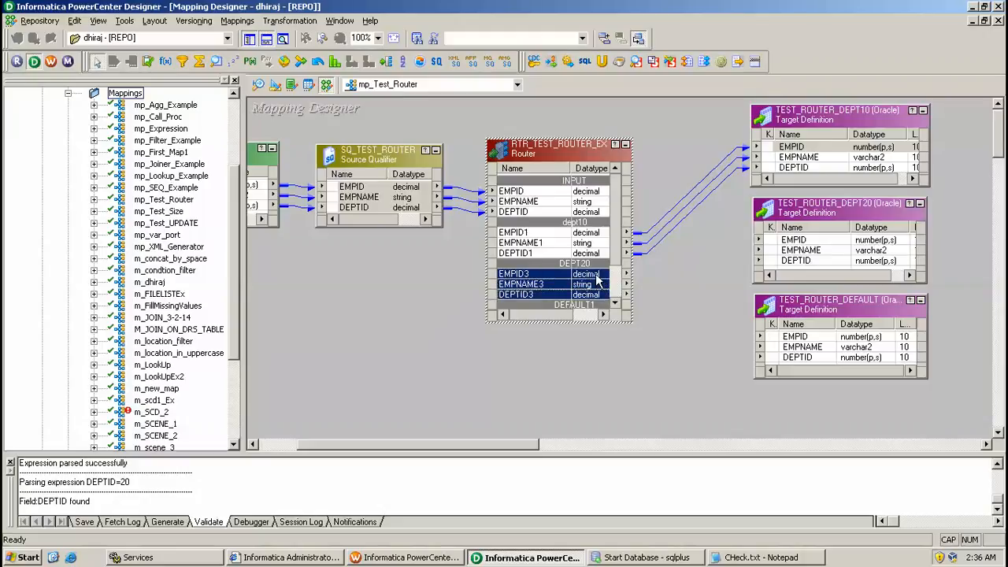
left_click_drag(596, 276, 804, 248)
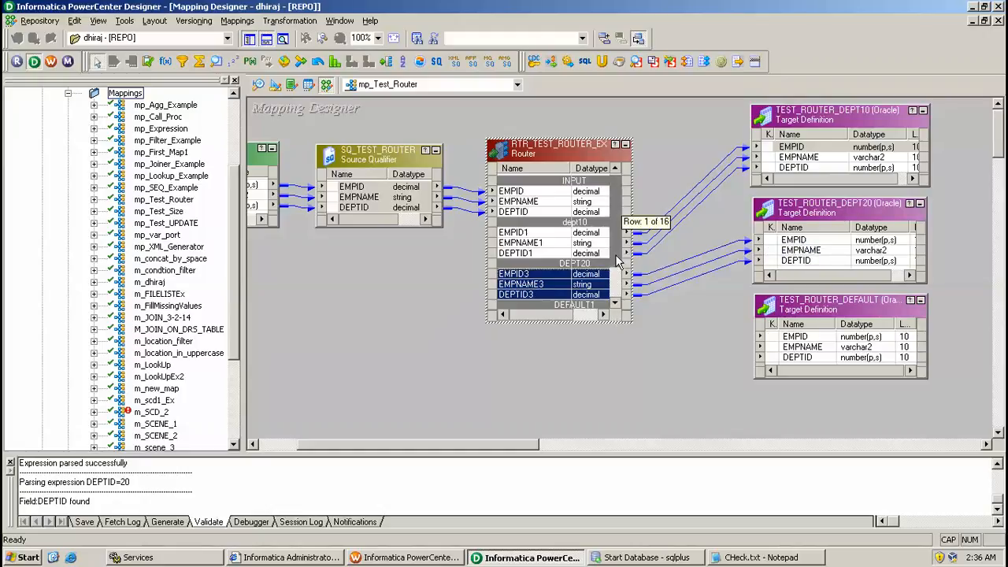
Link EMPID2, EMPNAME2 and DEPTID2 from the DEFAULT1 group to the TEST_ROUTER_DEFAULT target and save the mapping.
left_click(616, 288)
left_click(585, 277)
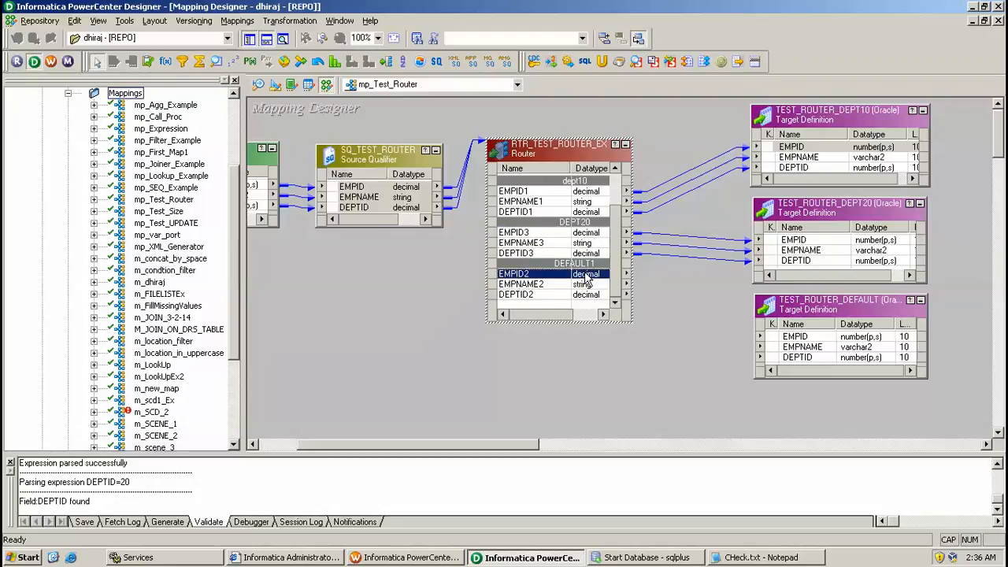
left_click_drag(585, 281, 787, 346)
left_click_drag(517, 444, 454, 402)
key("ctrl+s")
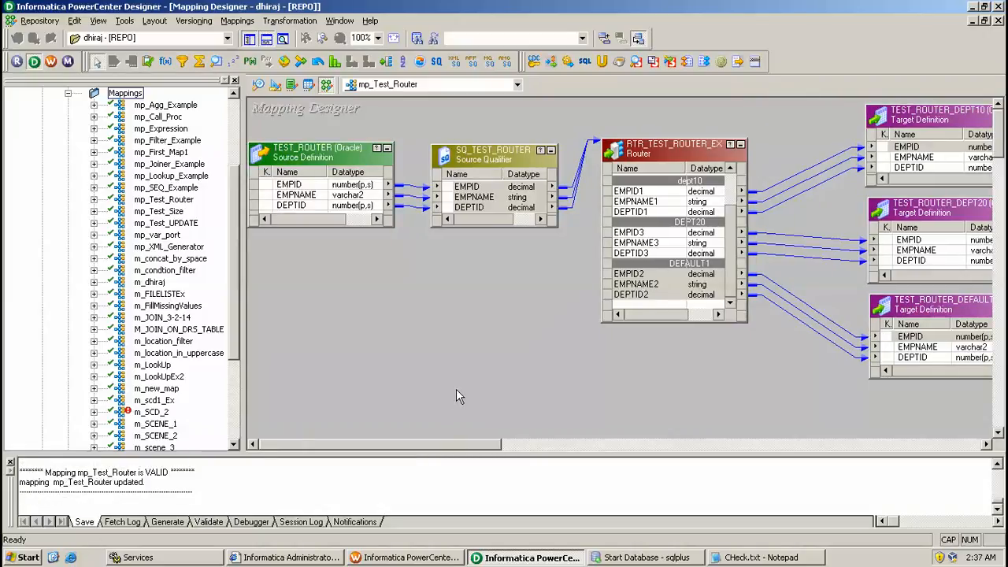
Switch to the SQL*Plus window and enter COMMIT; at the prompt.
left_click(631, 556)
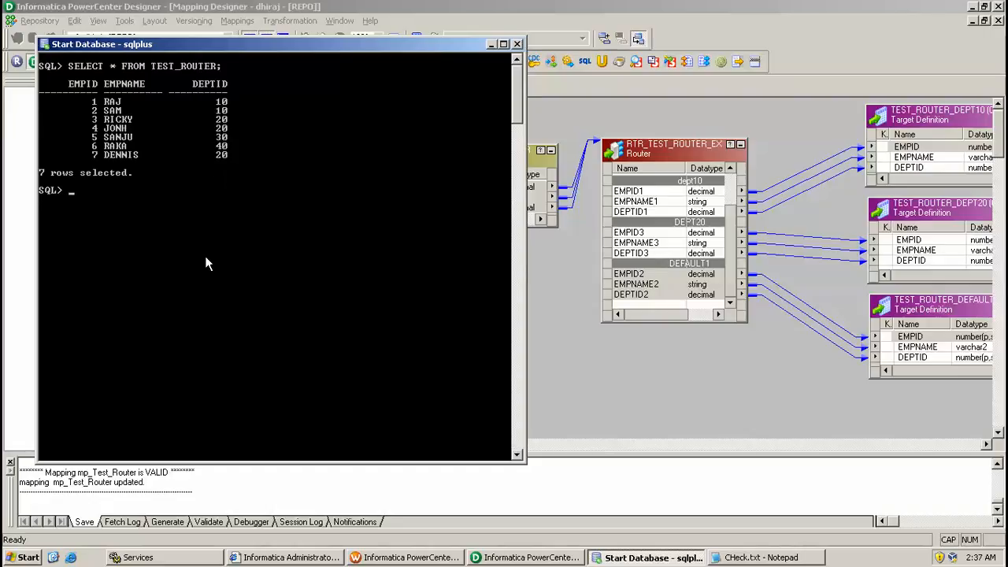
type("COMMIT;")
Switch to Workflow Manager and start the wf_Informatica_Tutorial workflow containing the s_Test_Router session.
left_click(423, 558)
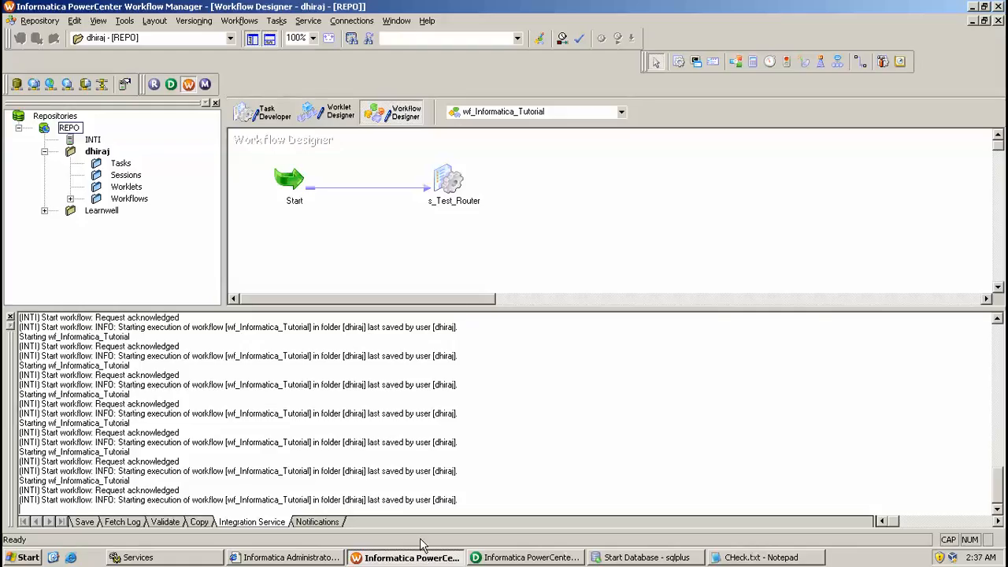
left_click(445, 196)
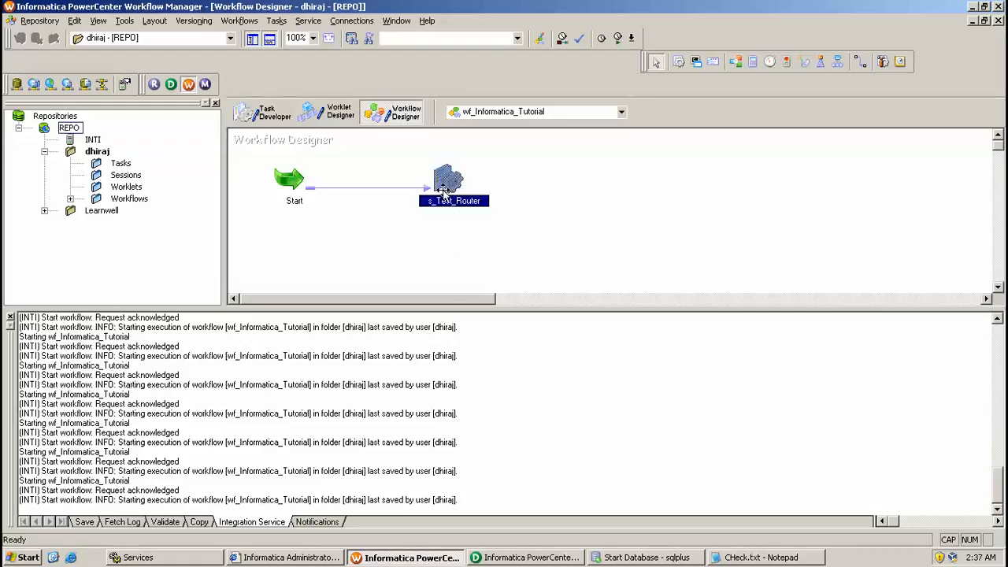
left_click(451, 214)
left_click(457, 181)
right_click(317, 159)
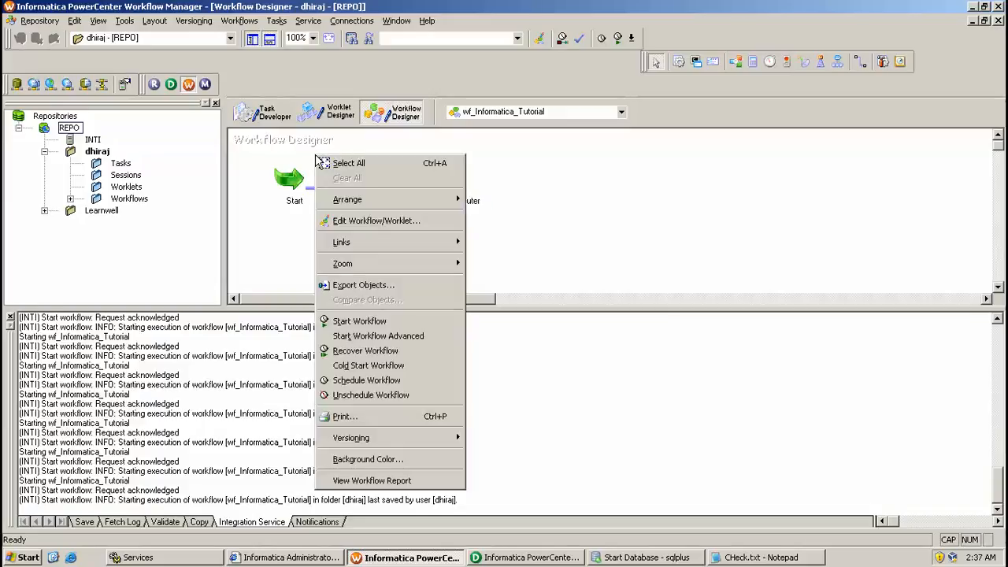
left_click(359, 325)
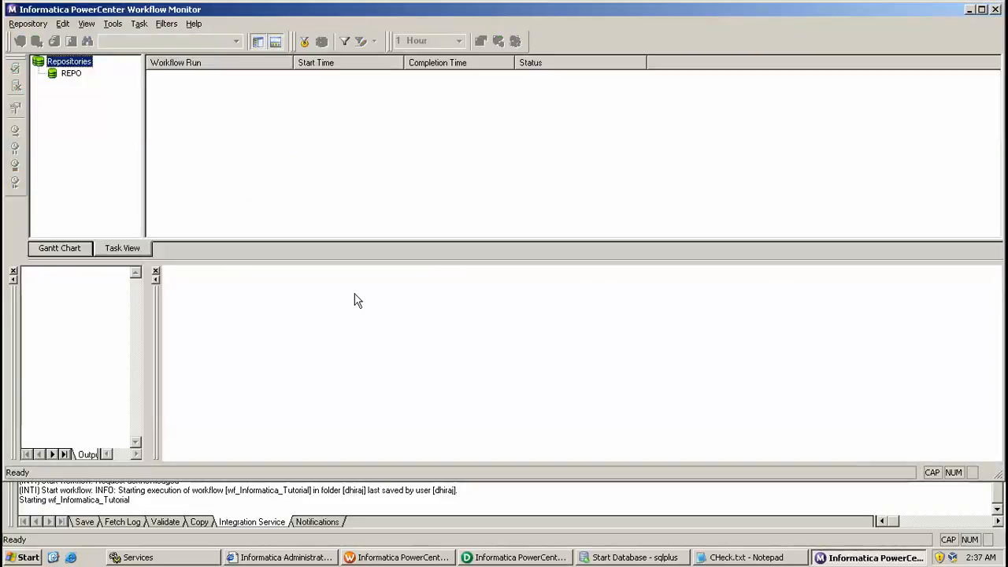
Examine the source and target statistics of the s_Test_Router run, widening the transformation name column to read the target names.
left_click(234, 104)
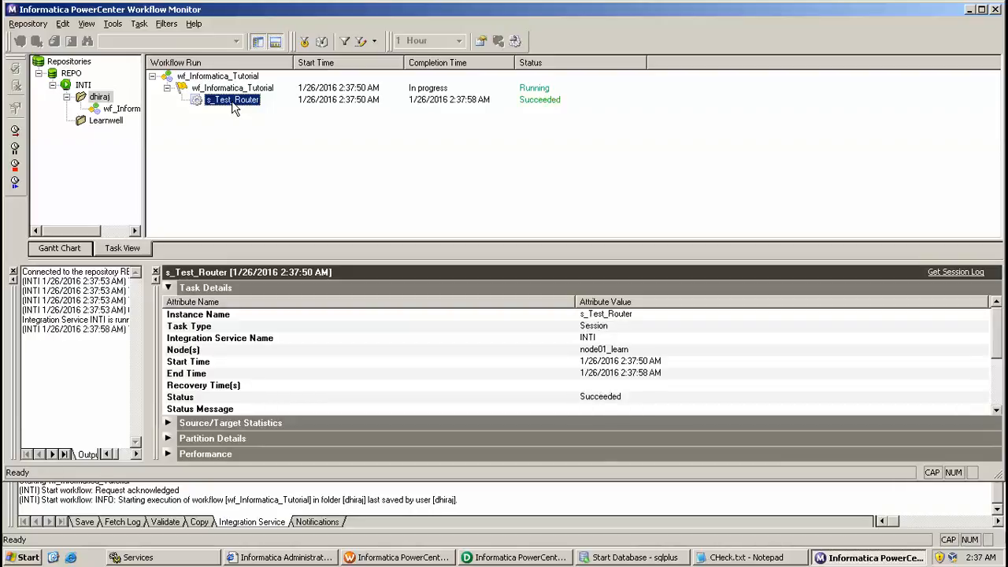
left_click(169, 287)
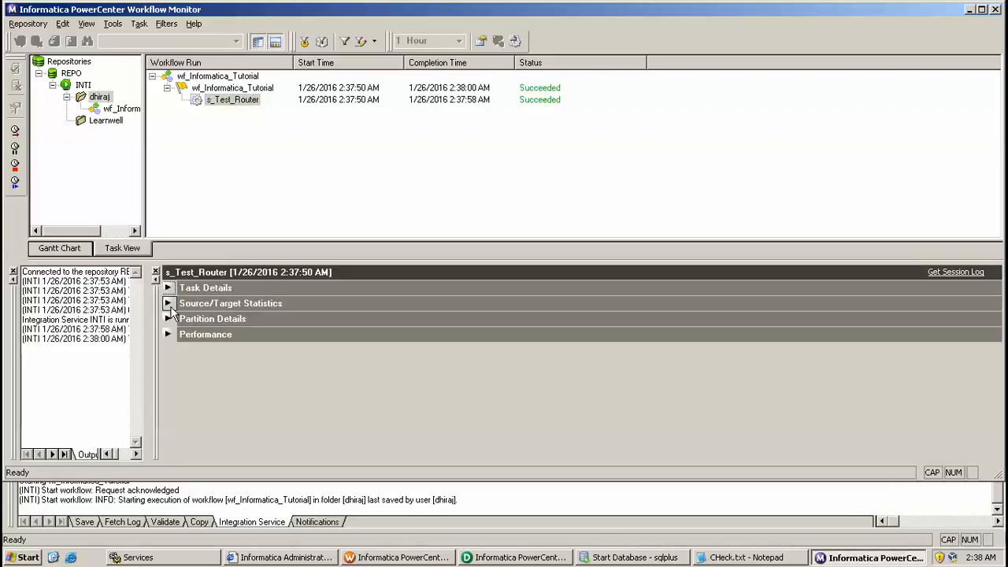
left_click(168, 304)
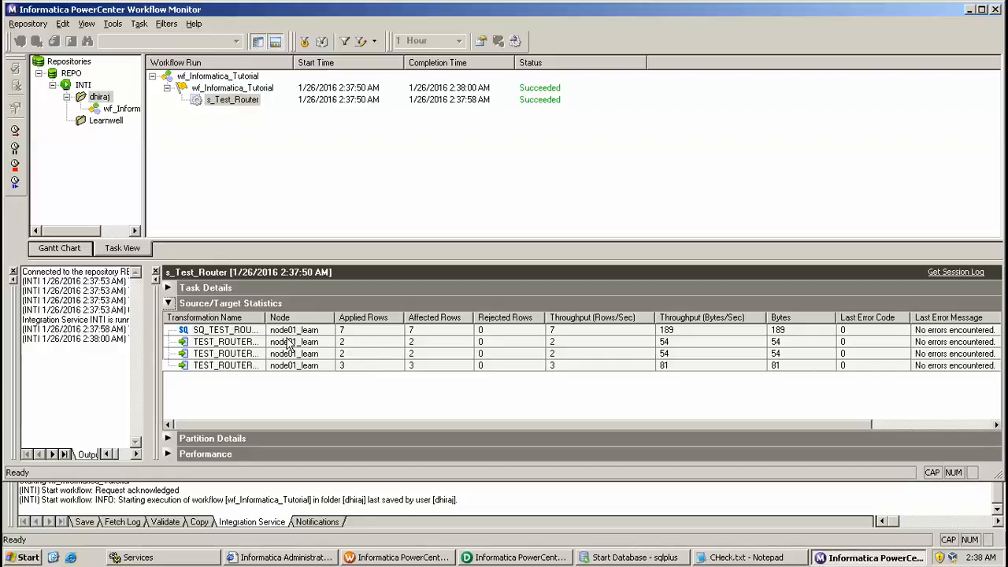
left_click_drag(268, 317, 330, 317)
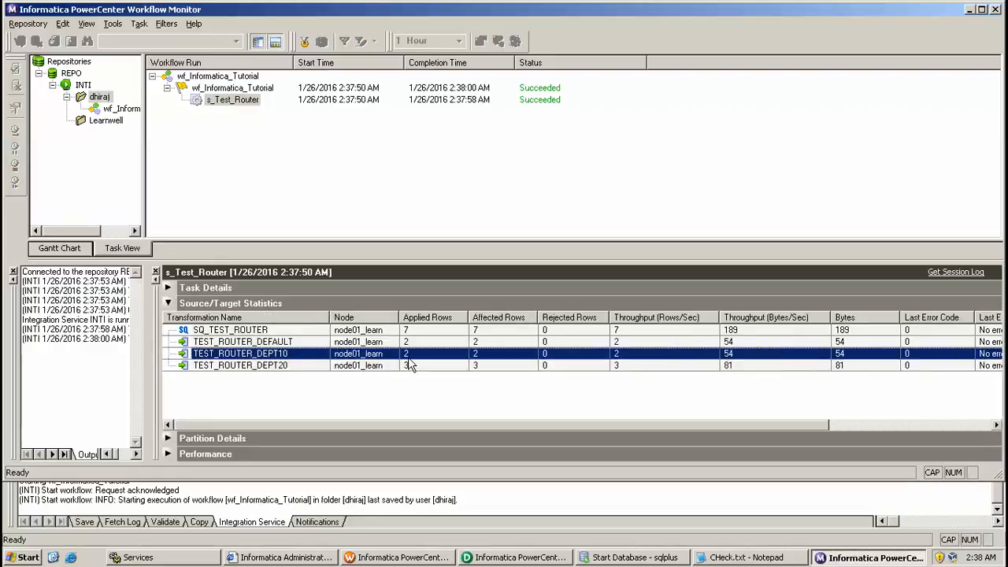
left_click(279, 366)
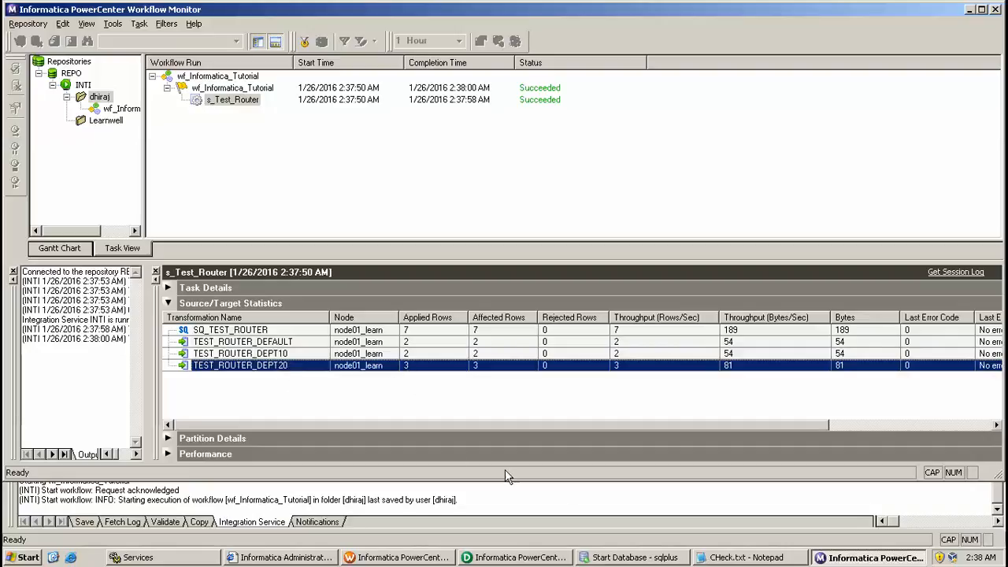
Switch to the SQL*Plus window, execute the pending COMMIT and select all rows from TEST_ROUTER_DEPT10.
left_click(622, 558)
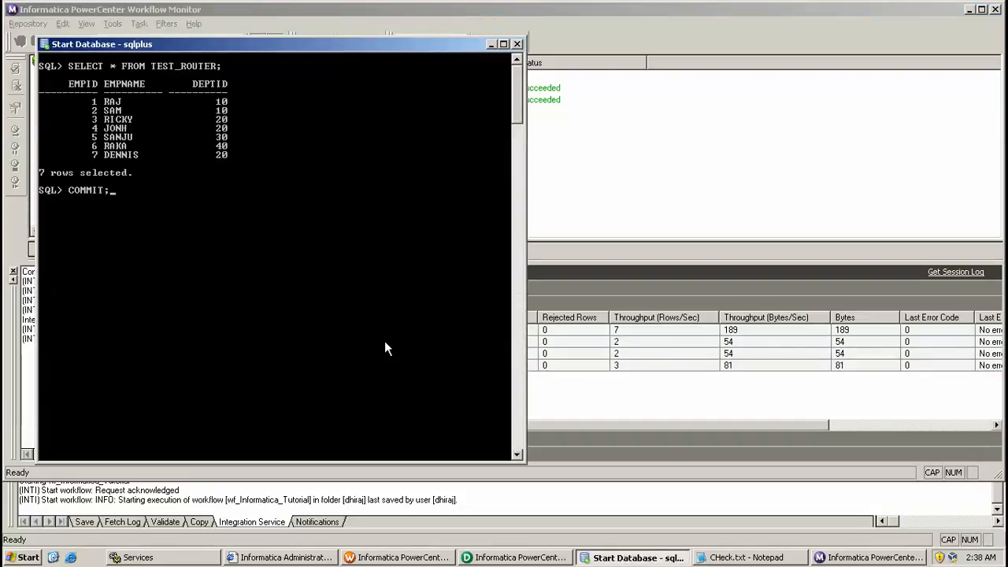
key("Return")
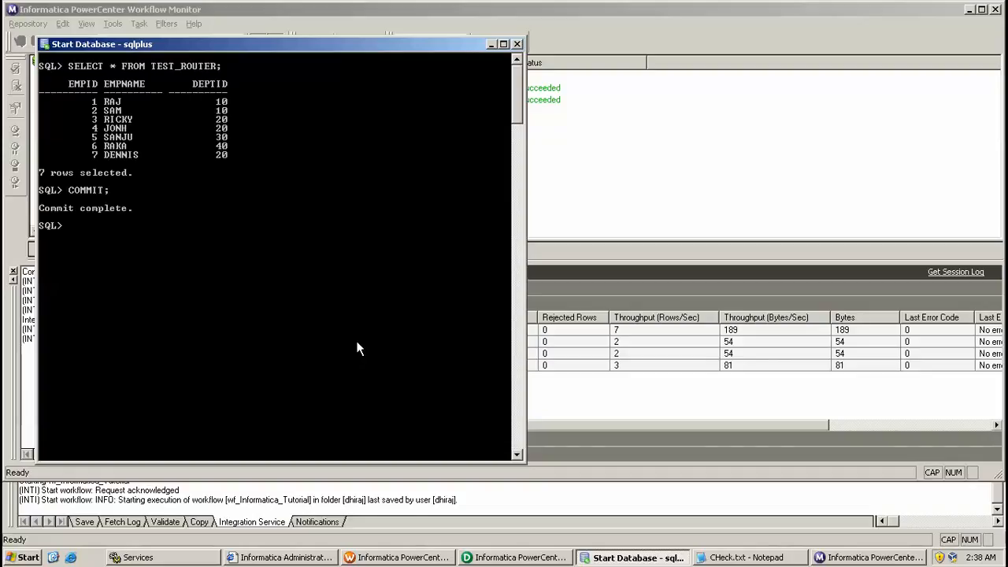
type("SELECT * FROM TEST_ROU")
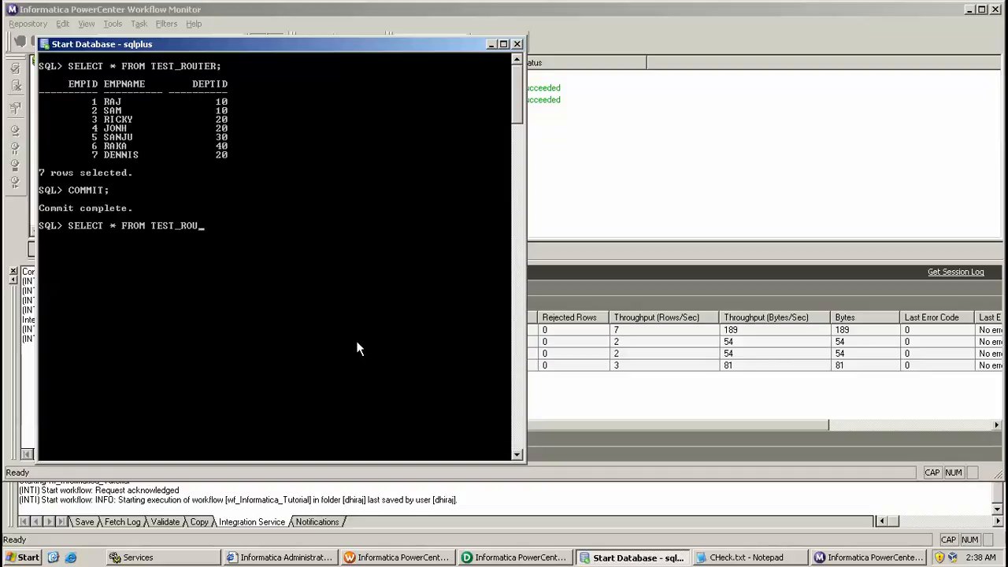
type("TER_DEPT10;")
key("Return")
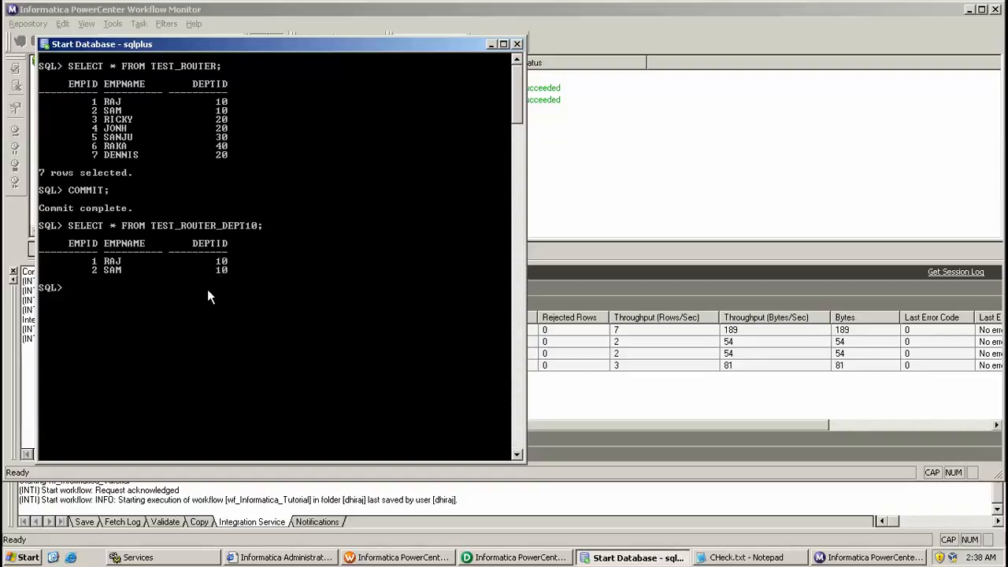
Query all rows of the TEST_ROUTER_DEPT20 target table with SELECT * FROM TEST_ROUTER_DEPT20;.
type("SELECT * FROM TEST_ROUTER")
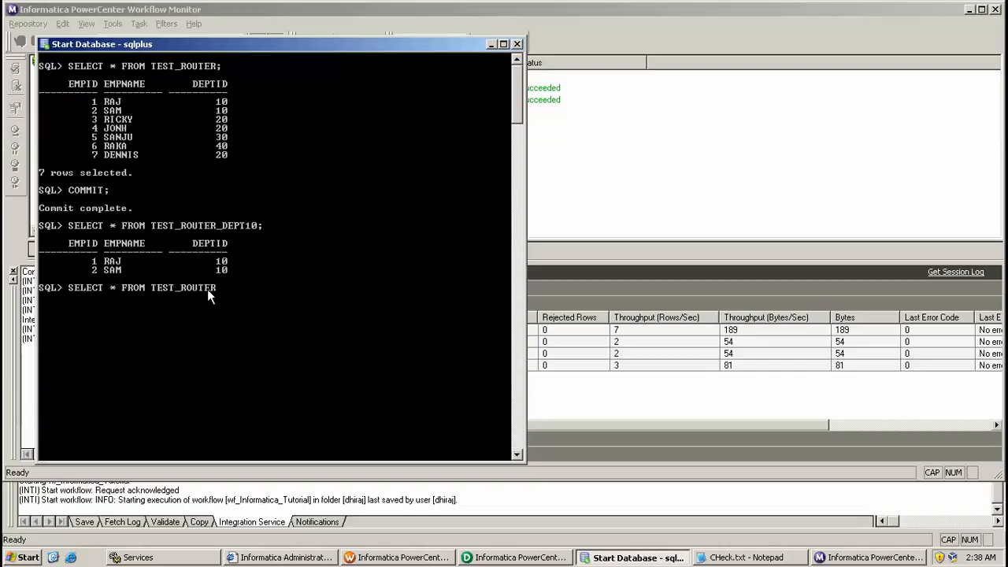
type("_DEPT20;")
key("Return")
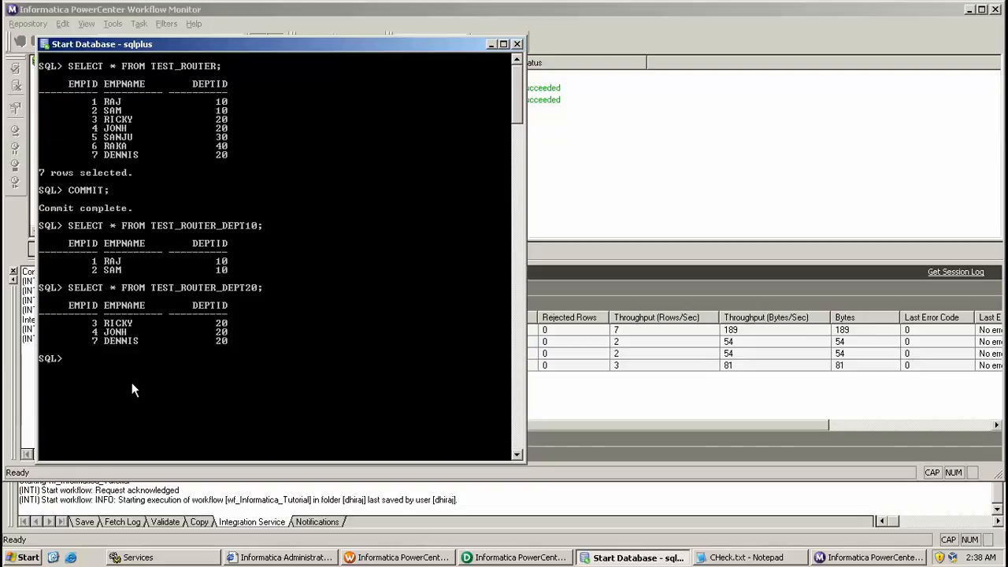
Query all rows of the source table with SELECT * FROM TEST_ROUTER; for comparison with the targets.
type("SELECT * FROM TEST_")
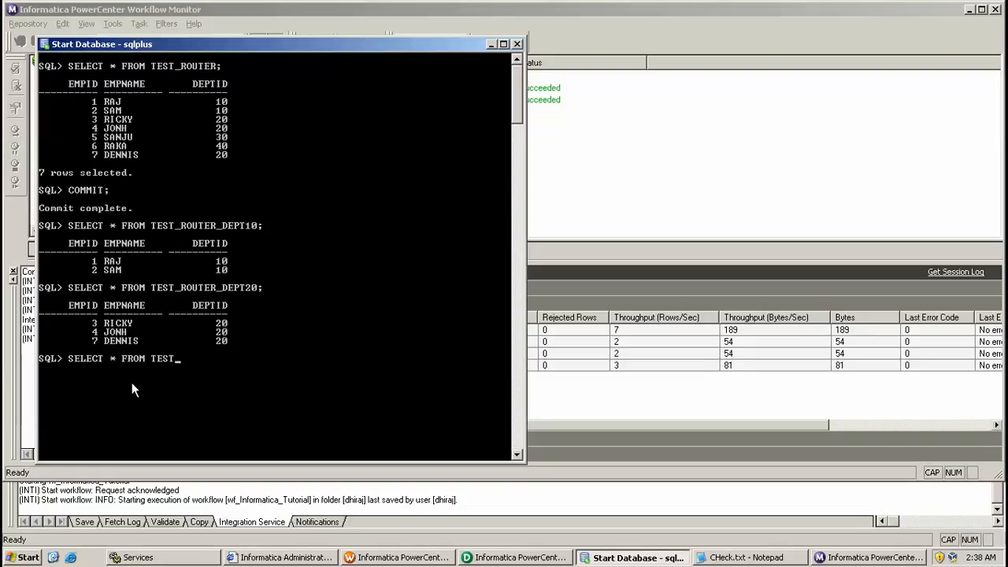
type("ROUTER;")
key("Return")
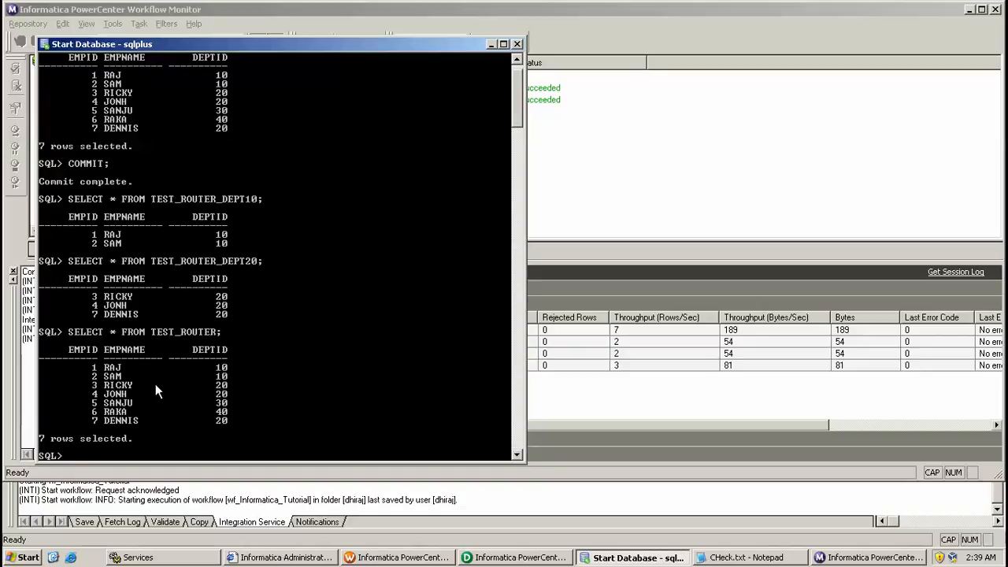
Select all rows from the TEST_ROUTER_DEFAULT target table, and switch to the Router transformation notes in Notepad.
type("SELECT * FROM TEST_")
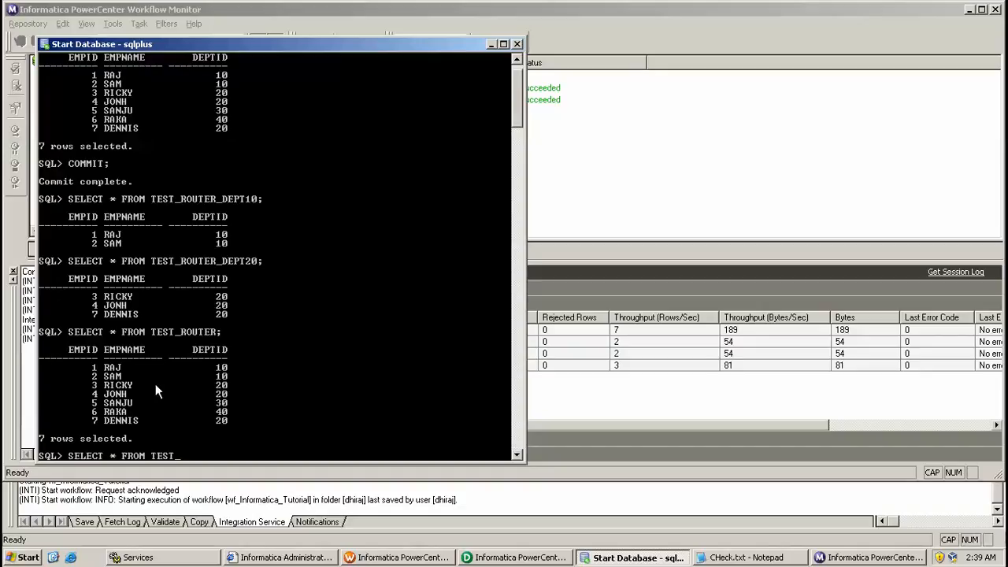
type("ROUTER_DEFAULT;")
key("Return")
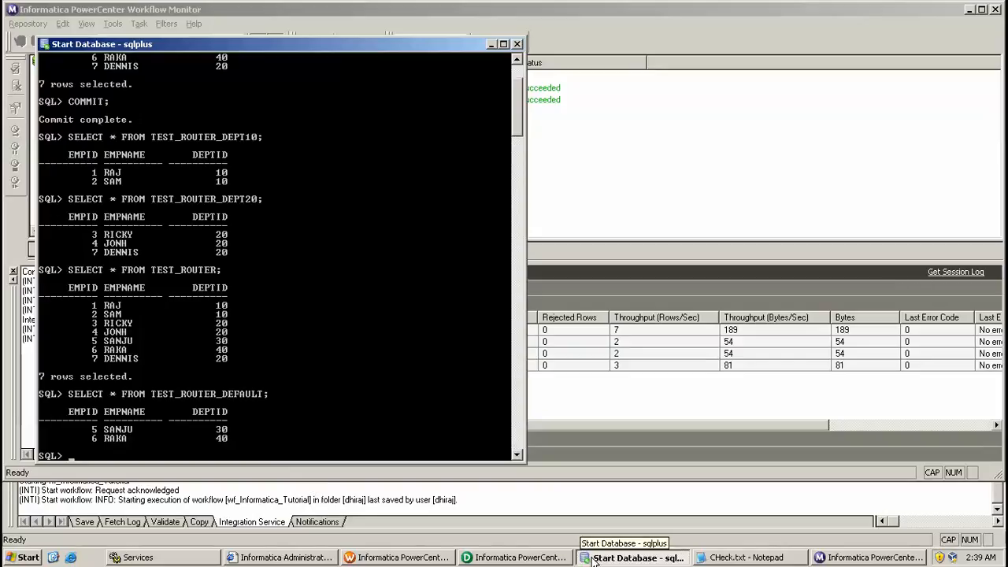
left_click(567, 558)
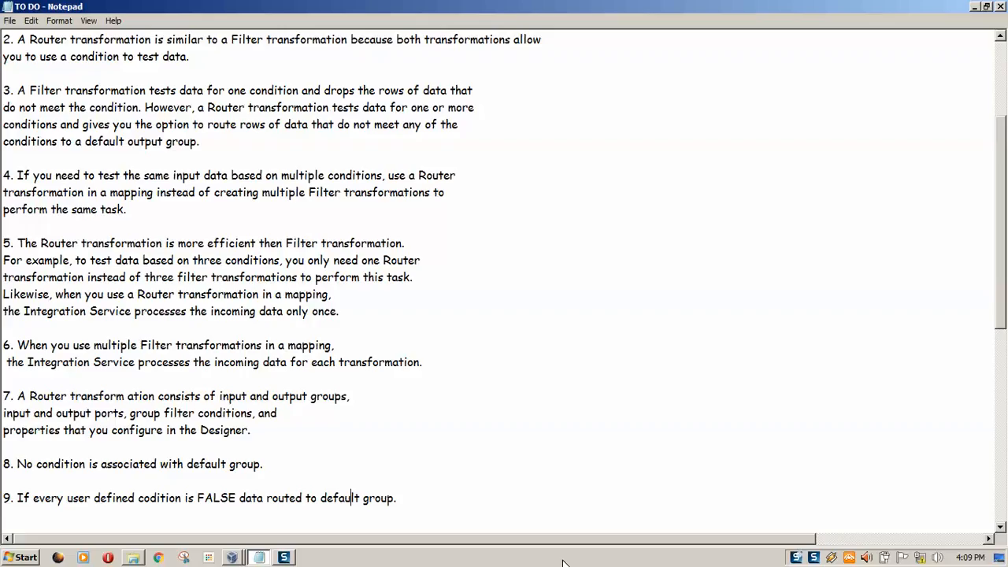